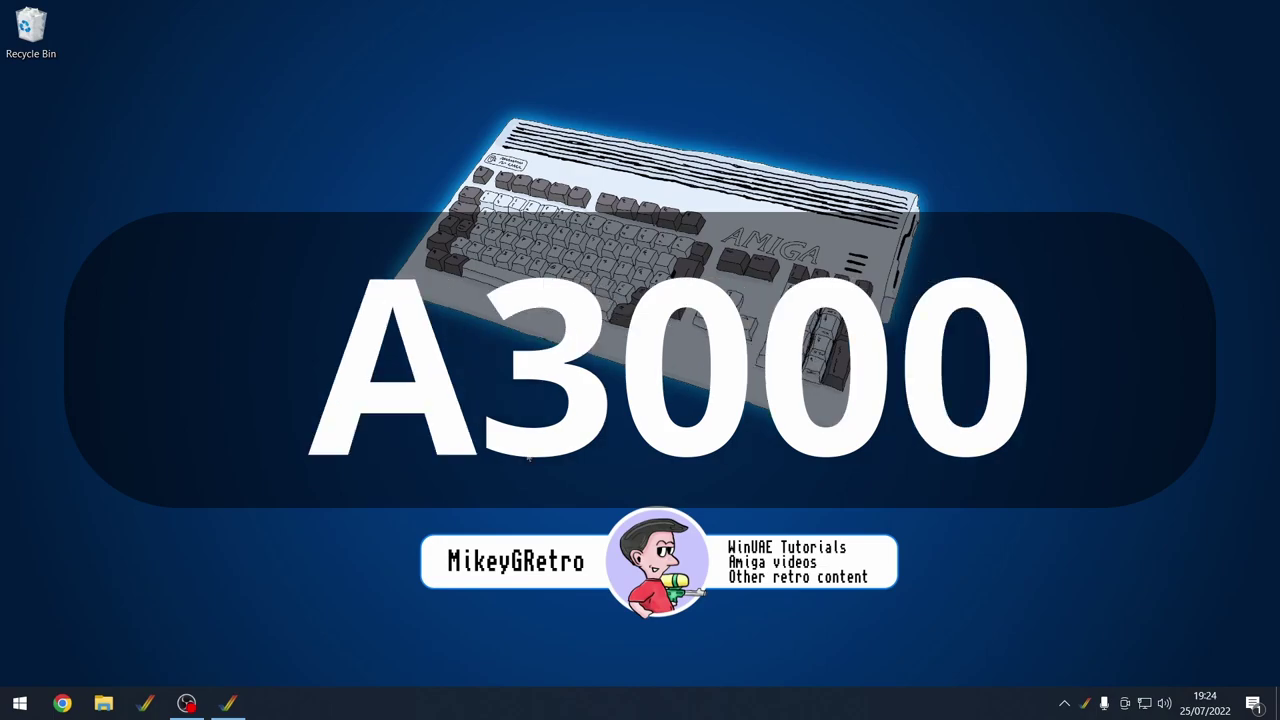
- Bring up the WinUAE properties and load the A3000 configuration
{"action": "left_click", "coordinate": [238, 704]}
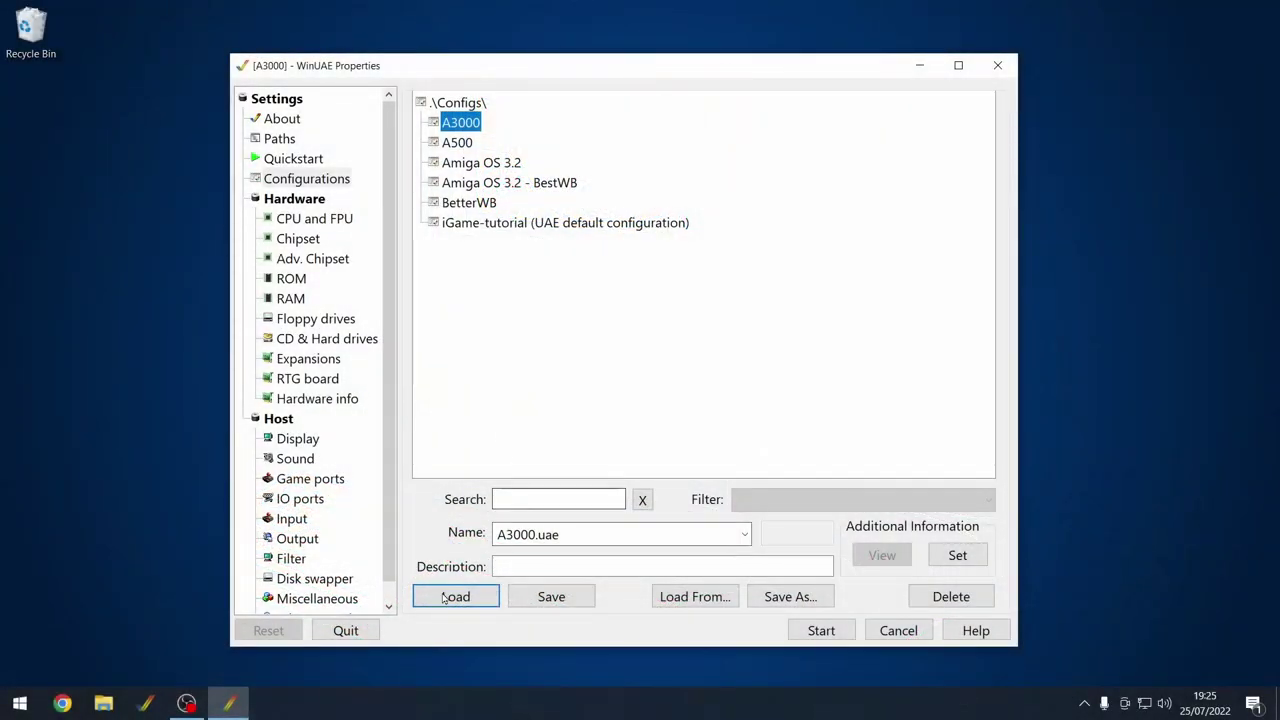
{"action": "left_click", "coordinate": [438, 604]}
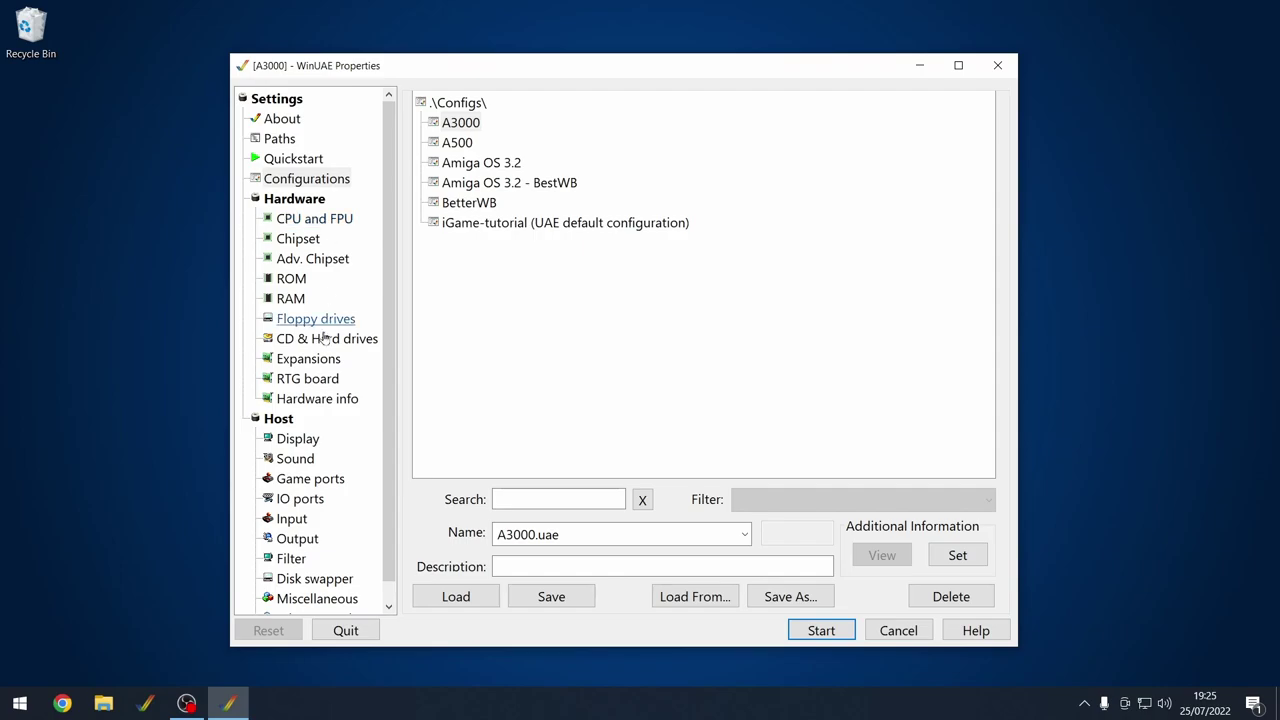
- Examine the GUI font and GUI size percentage options in the Miscellaneous settings
{"action": "scroll", "coordinate": [393, 503], "scroll_direction": "down", "scroll_amount": 1}
{"action": "scroll", "coordinate": [393, 503], "scroll_direction": "up", "scroll_amount": 1}
{"action": "left_click_drag", "start_coordinate": [398, 288], "coordinate": [392, 333]}
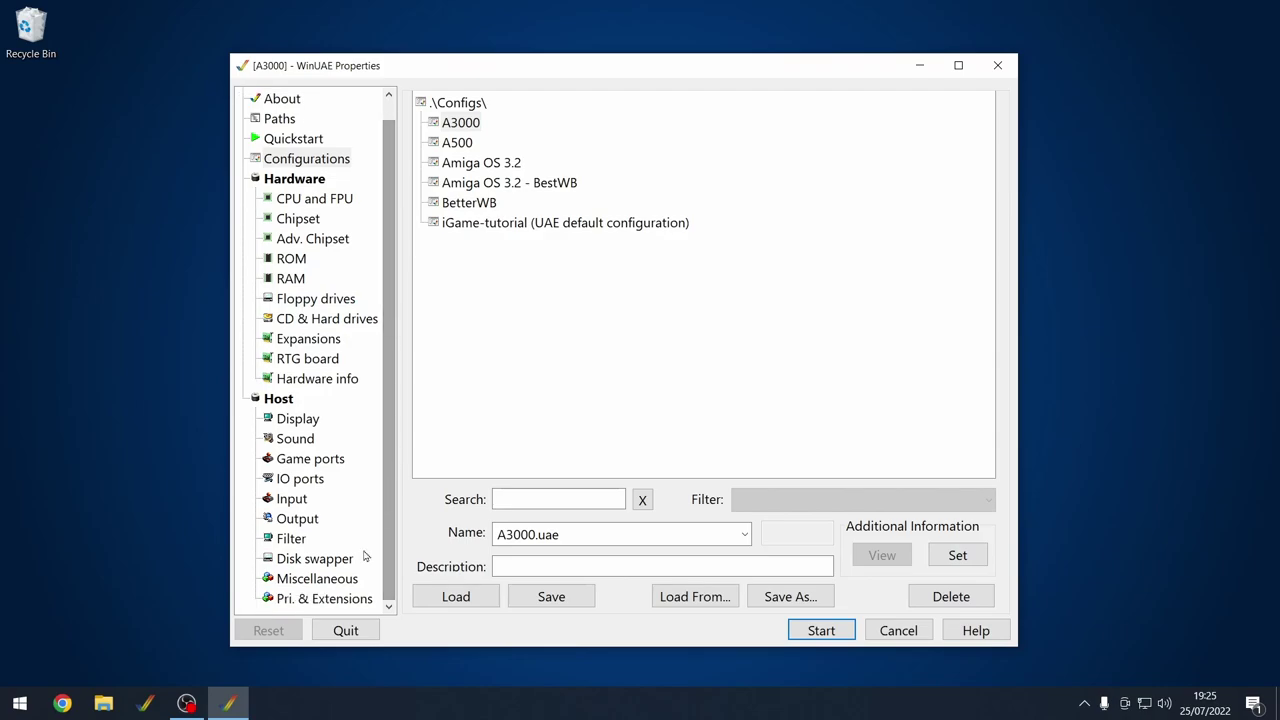
{"action": "left_click", "coordinate": [314, 580]}
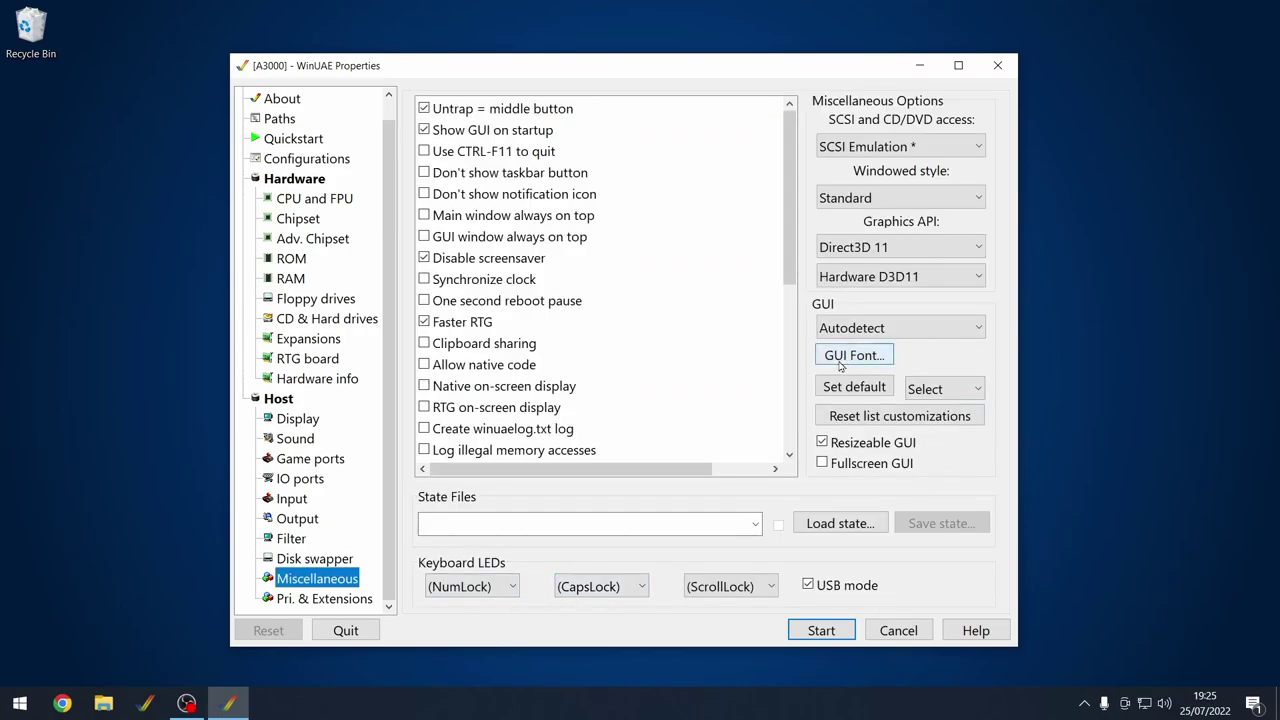
{"action": "left_click", "coordinate": [869, 358]}
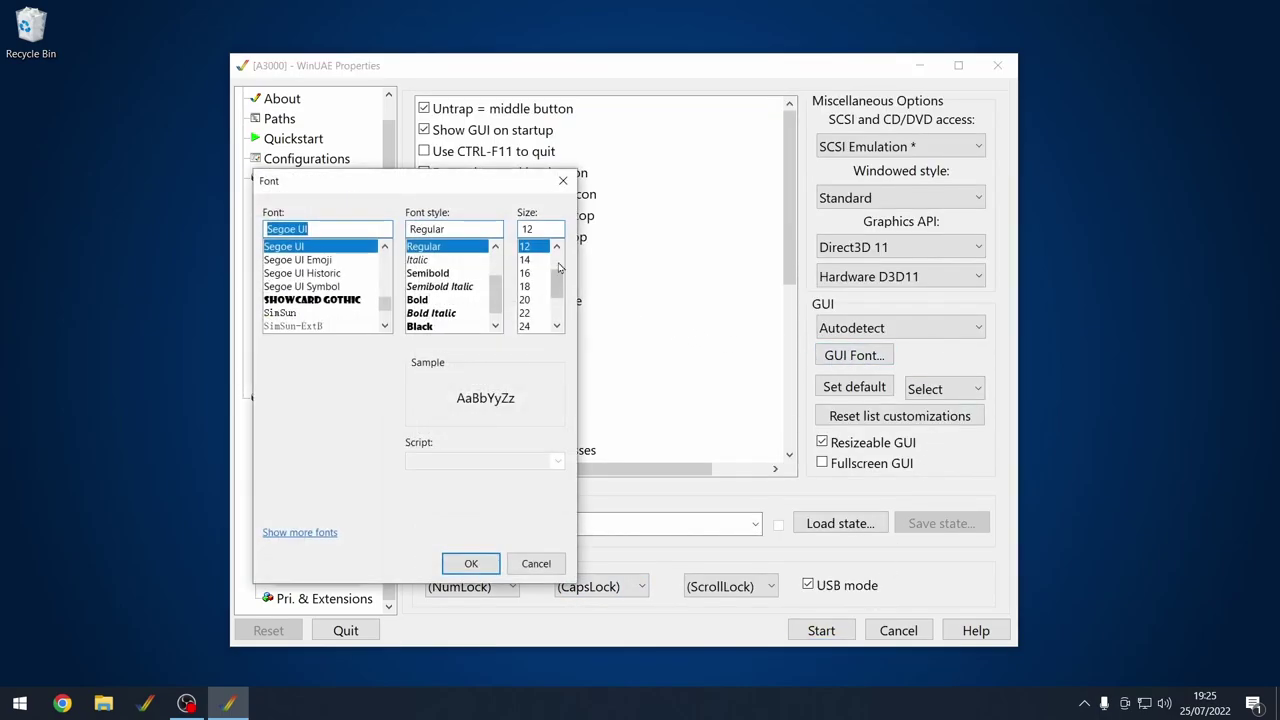
{"action": "left_click", "coordinate": [536, 564]}
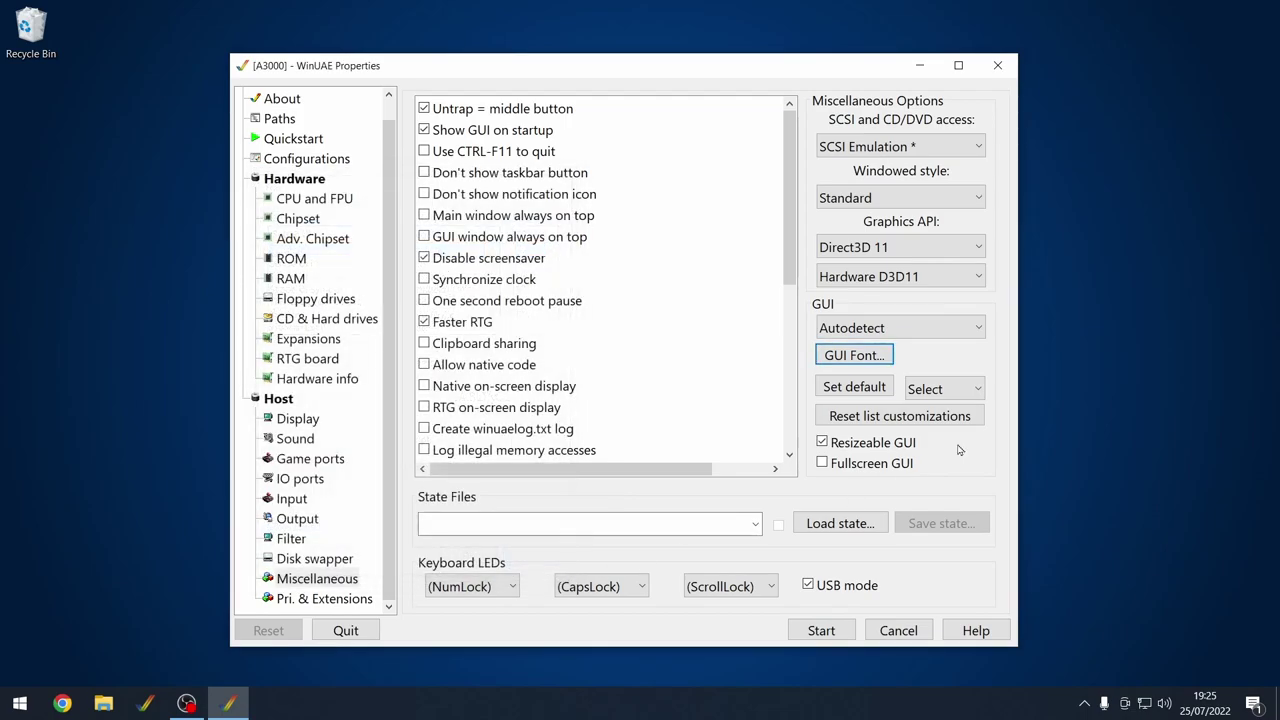
{"action": "left_click", "coordinate": [977, 391]}
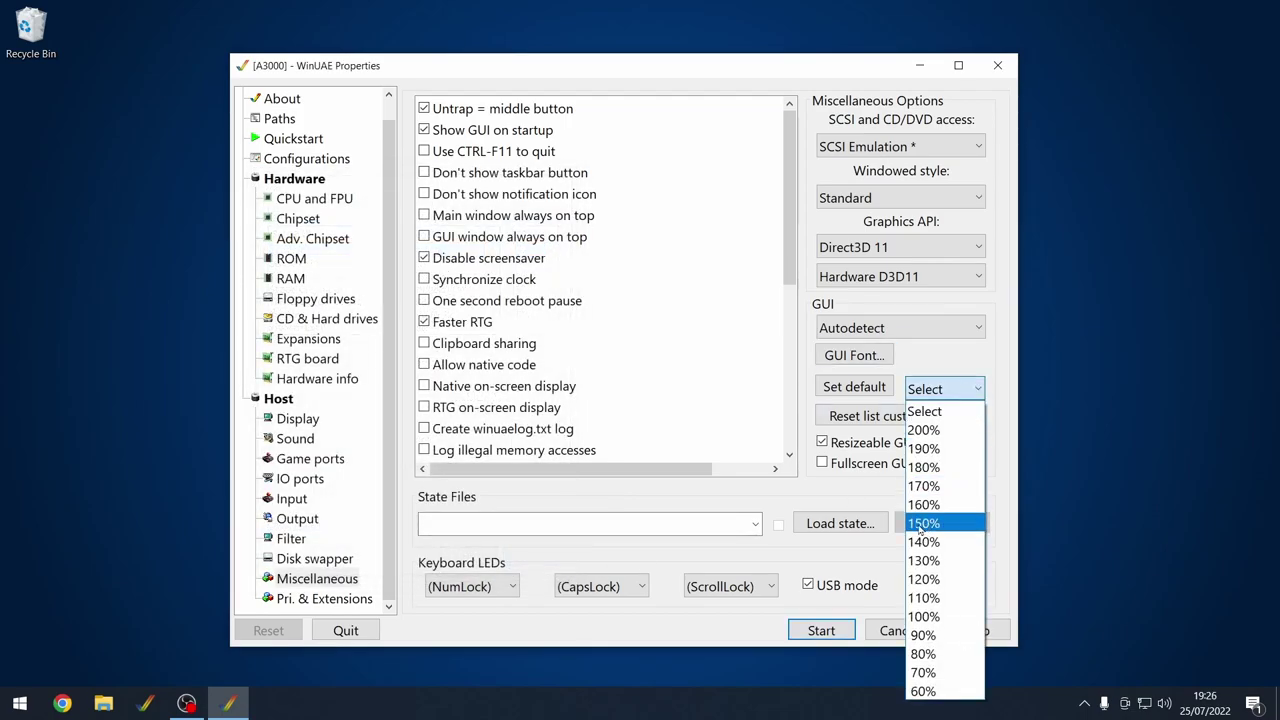
{"action": "left_click", "coordinate": [928, 360]}
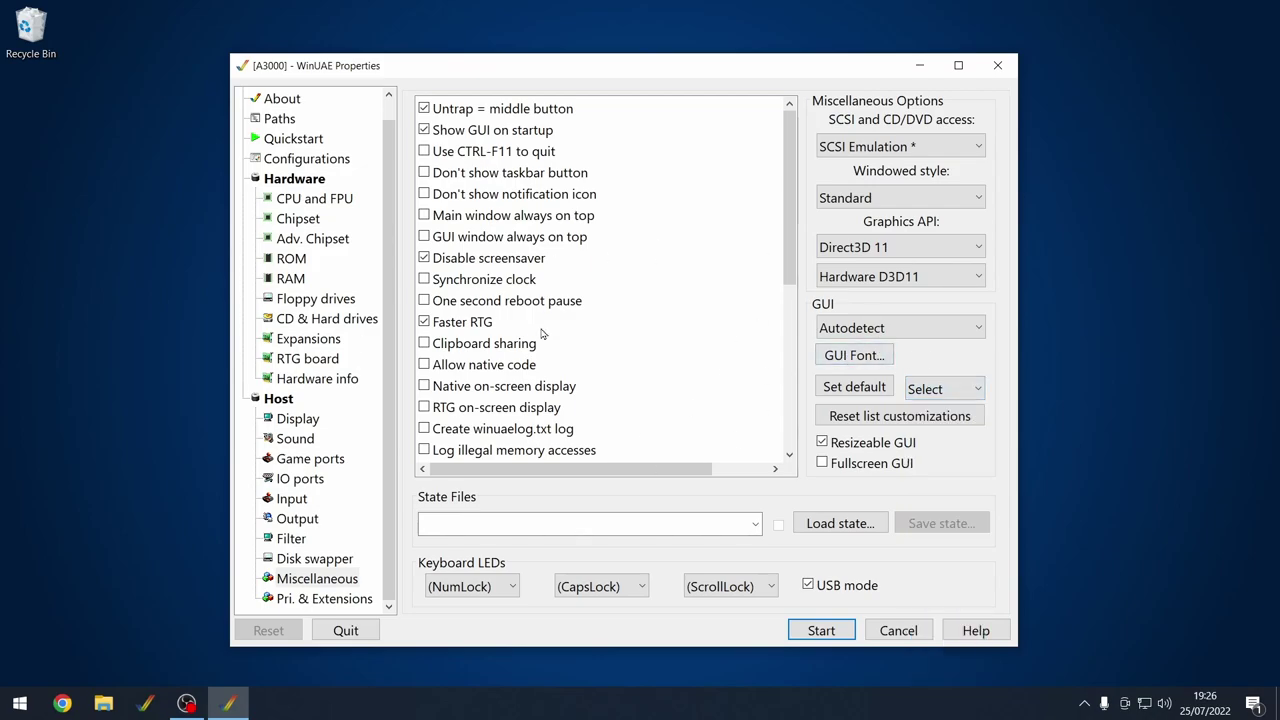
- Review the A3000's CPU and FPU, chipset and ROM settings
{"action": "scroll", "coordinate": [385, 400], "scroll_direction": "up", "scroll_amount": 1}
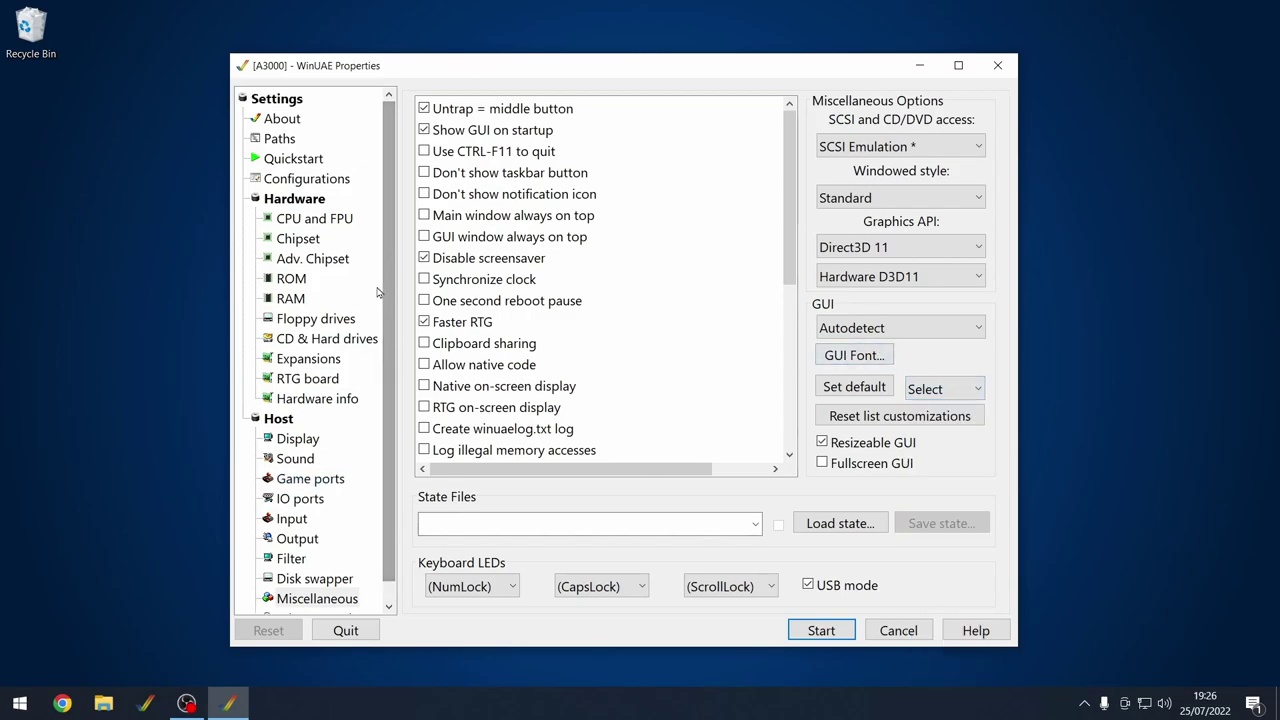
{"action": "left_click", "coordinate": [350, 222]}
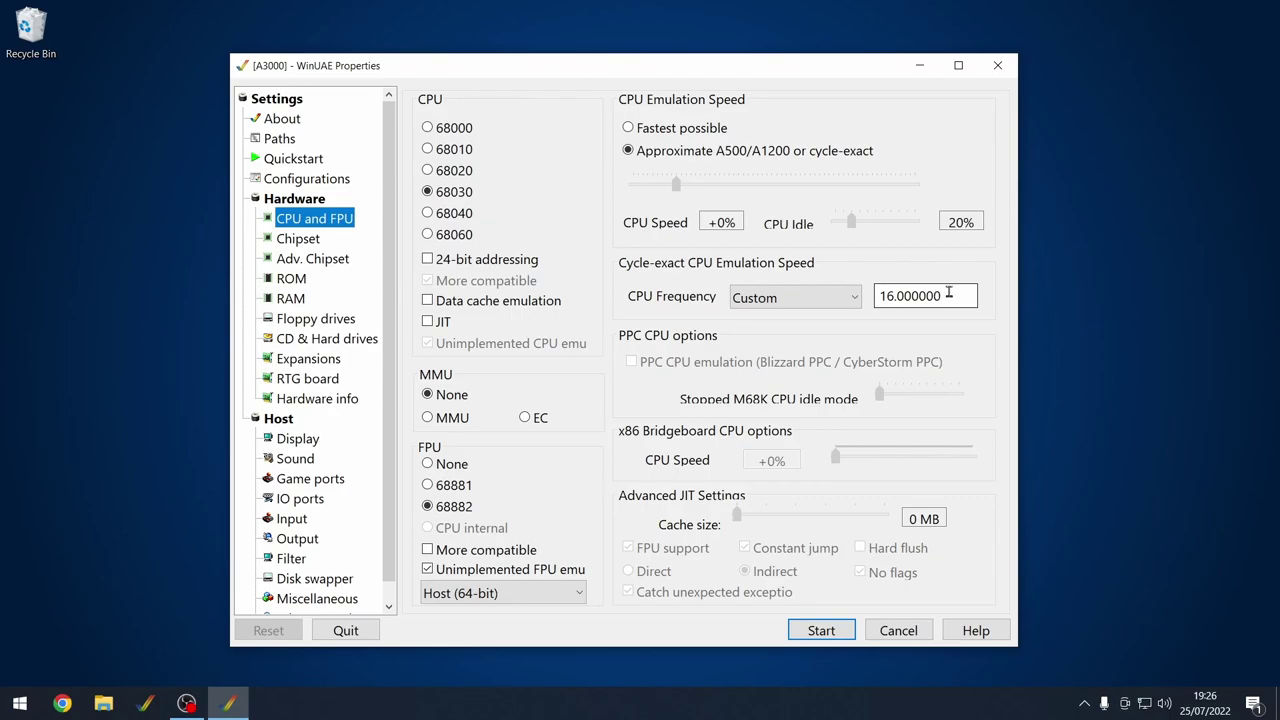
{"action": "left_click", "coordinate": [314, 240]}
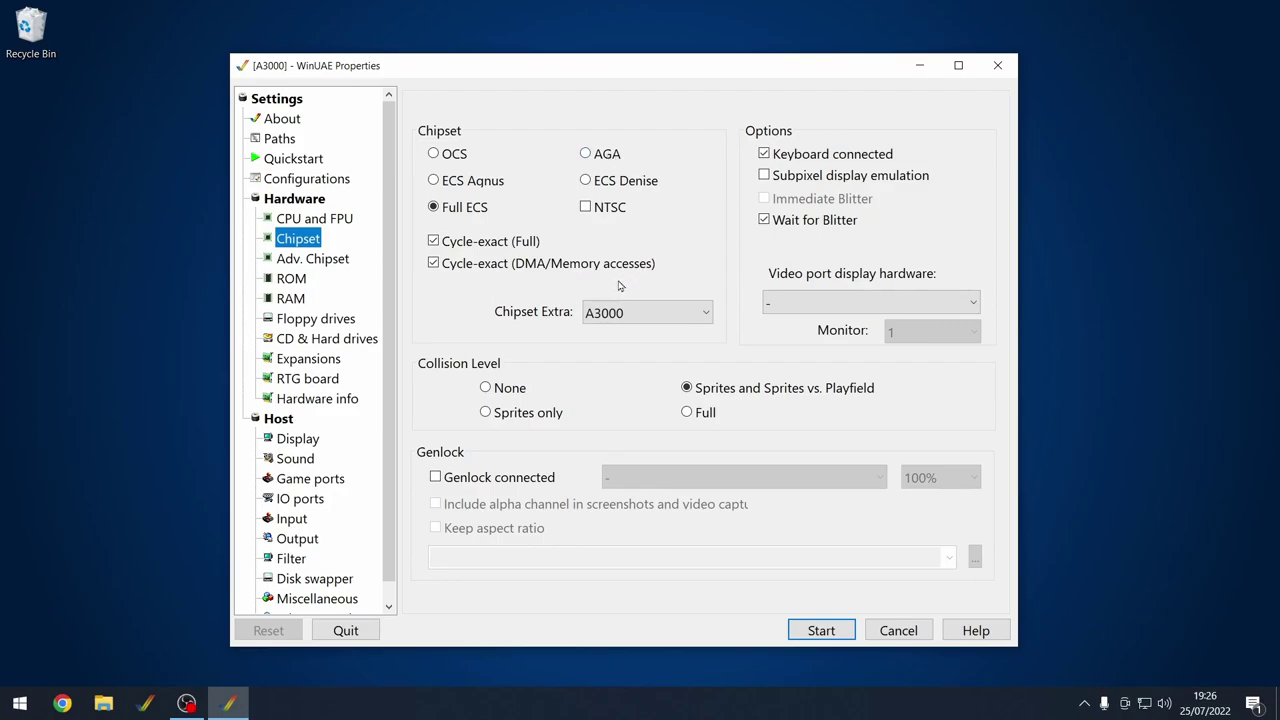
{"action": "left_click", "coordinate": [291, 278]}
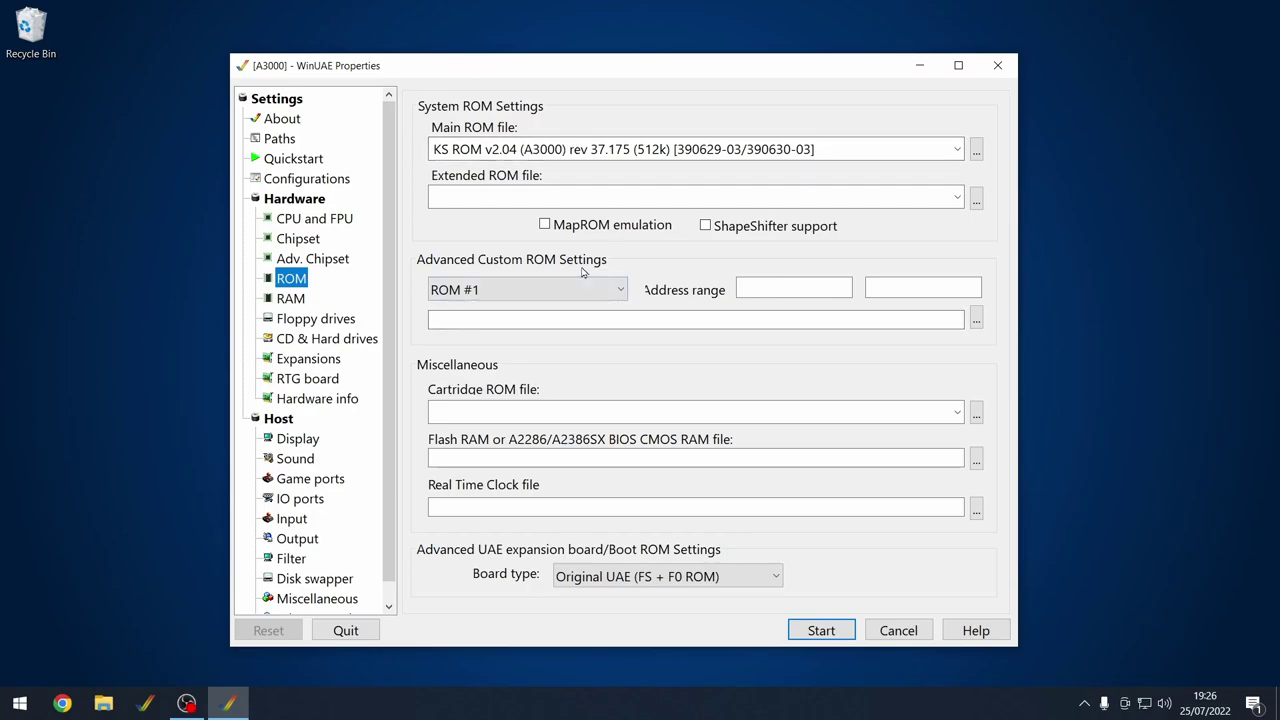
- Check the RAM settings, including the advanced memory types, and the disk images assigned to the floppy drives
{"action": "left_click", "coordinate": [333, 314]}
{"action": "key", "text": "Up"}
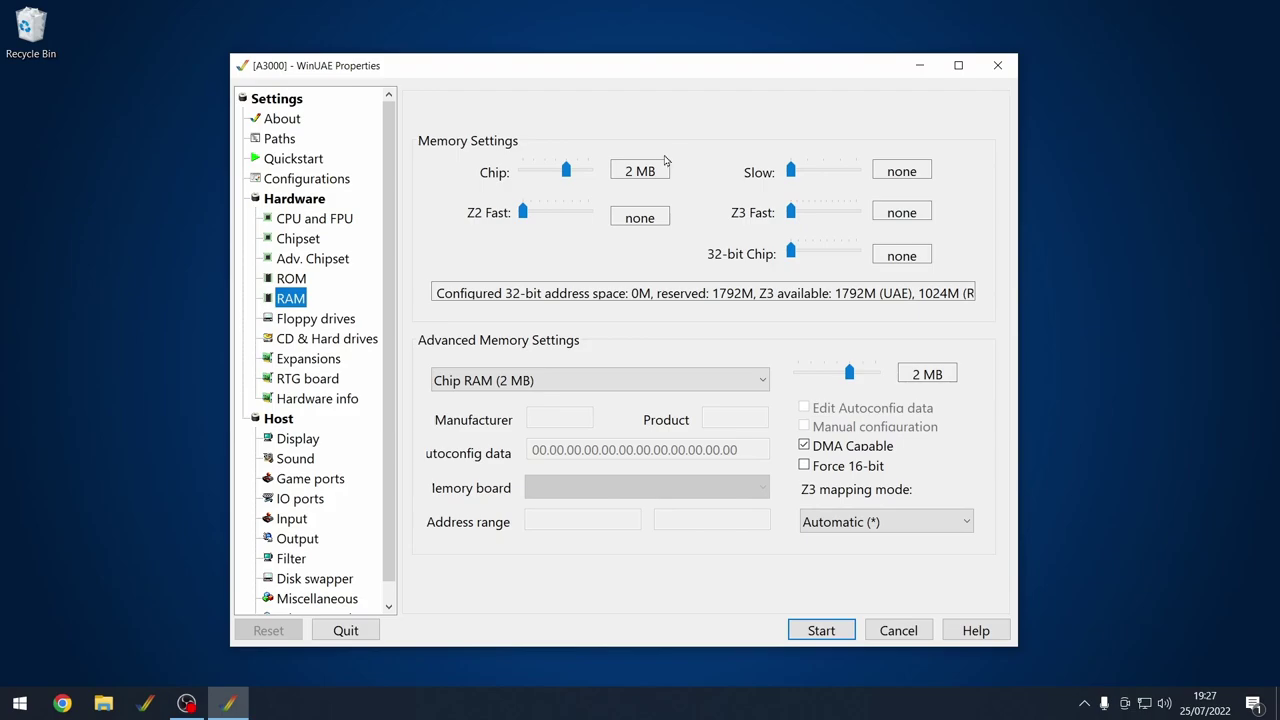
{"action": "left_click", "coordinate": [562, 384]}
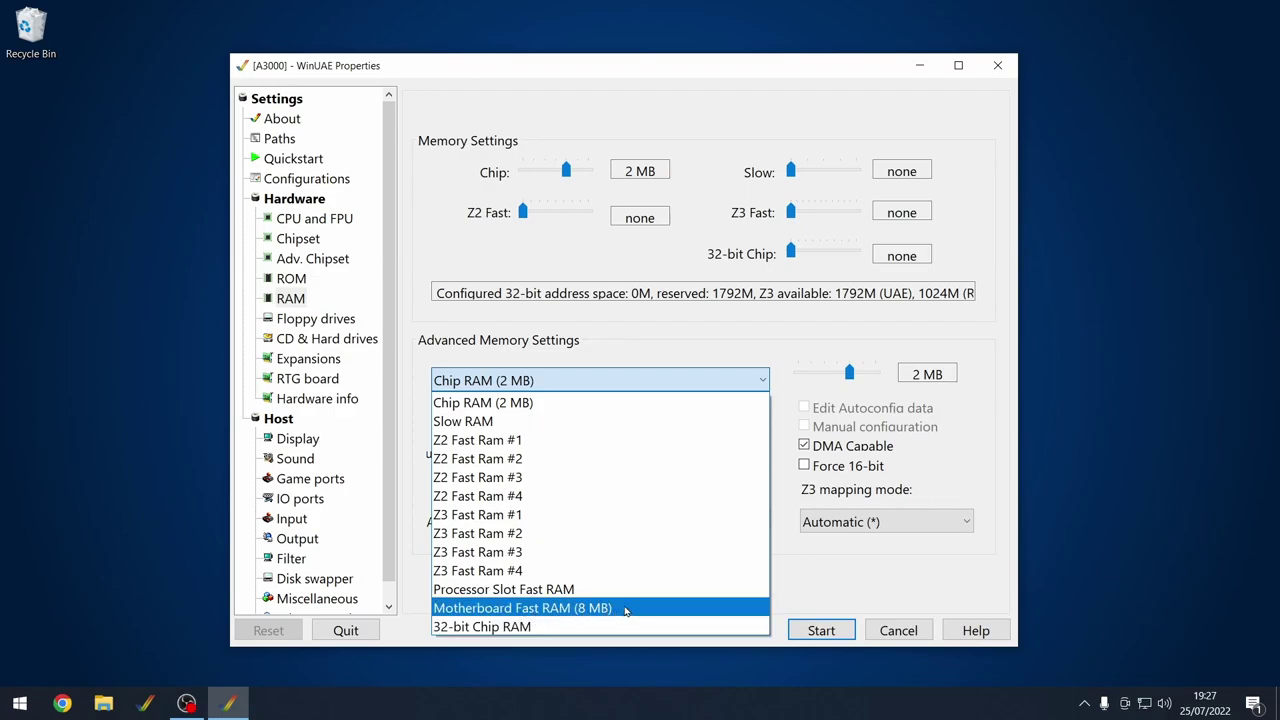
{"action": "left_click", "coordinate": [666, 337]}
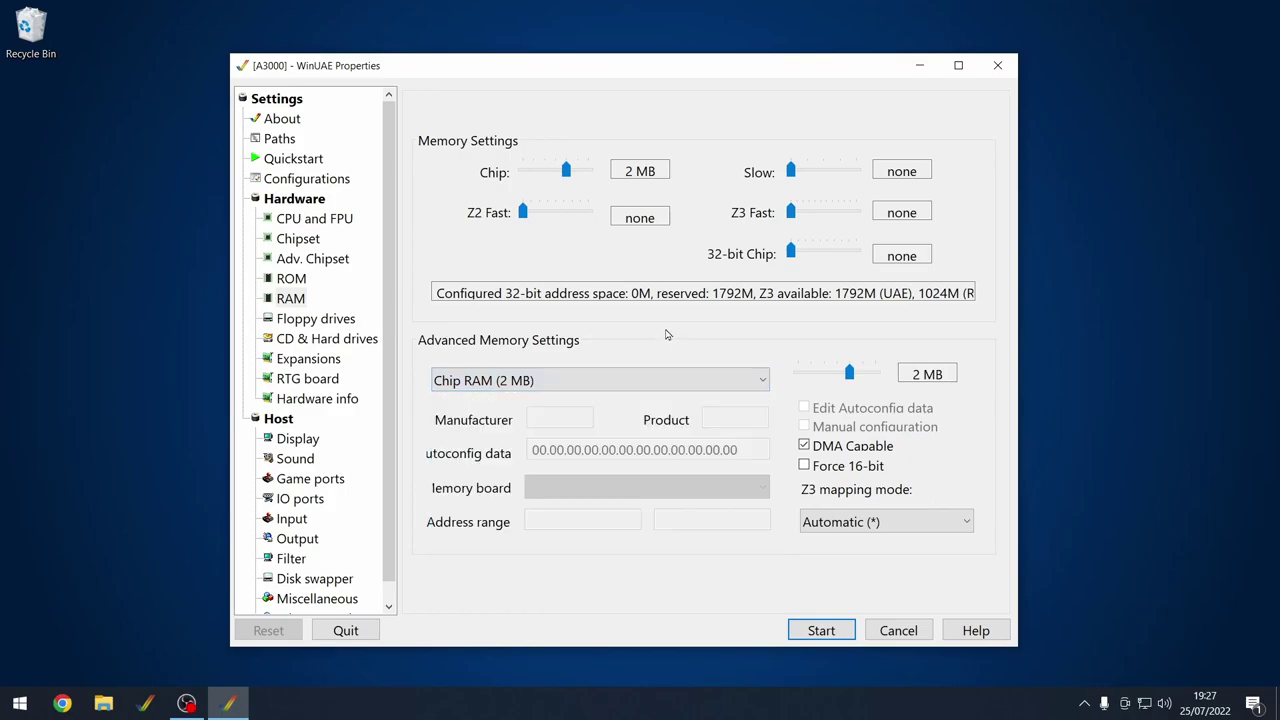
{"action": "left_click", "coordinate": [334, 316]}
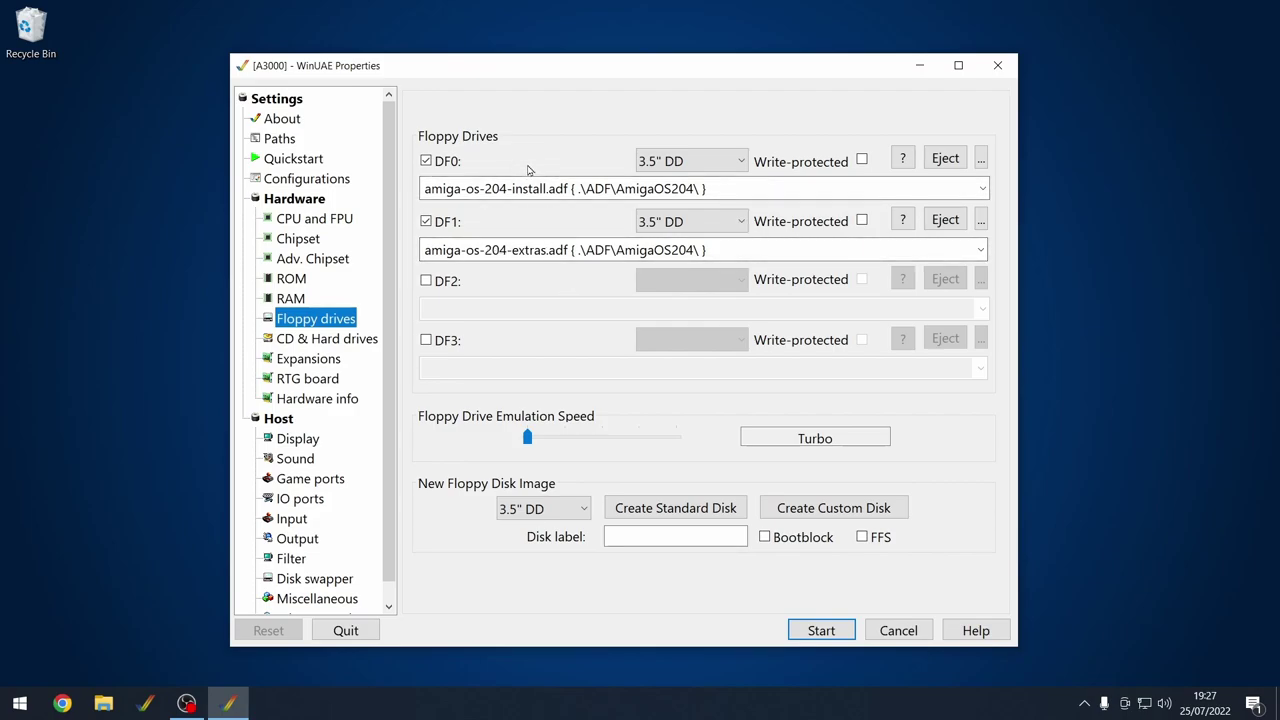
- Create a new 100 MB hard disk image file named a3000 in the Hard Drives folder
{"action": "left_click", "coordinate": [312, 338]}
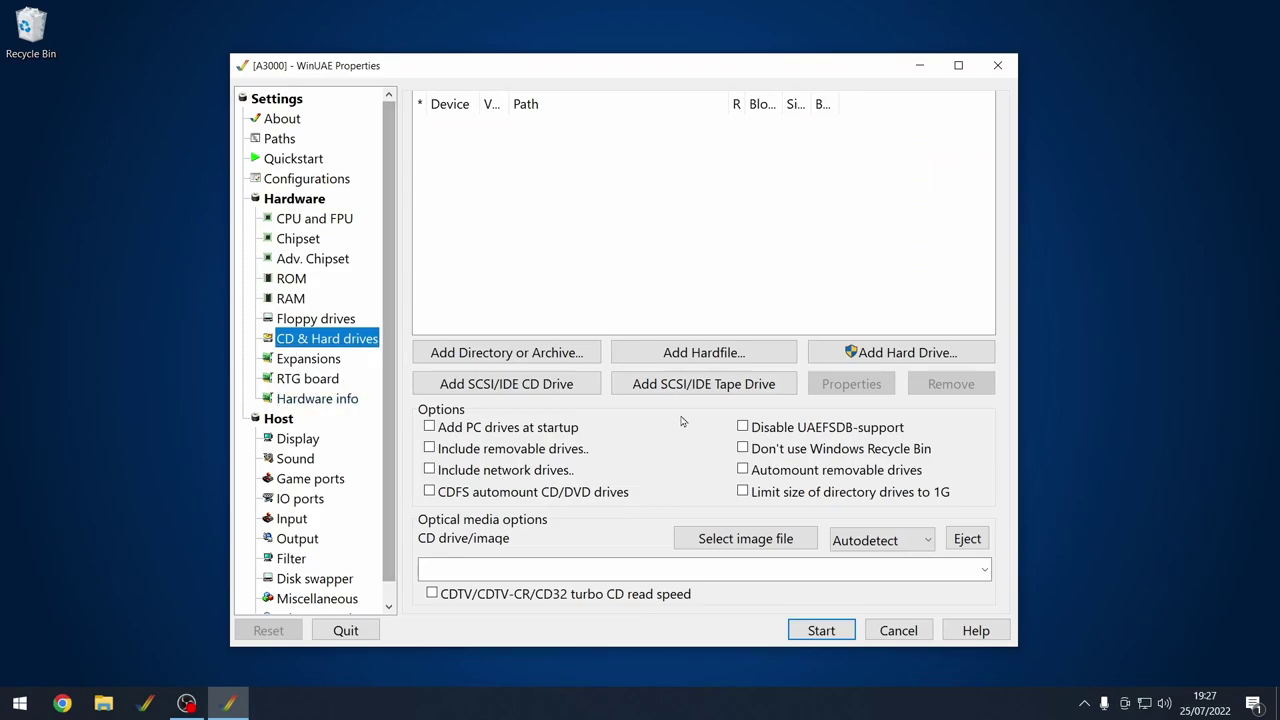
{"action": "left_click", "coordinate": [747, 356]}
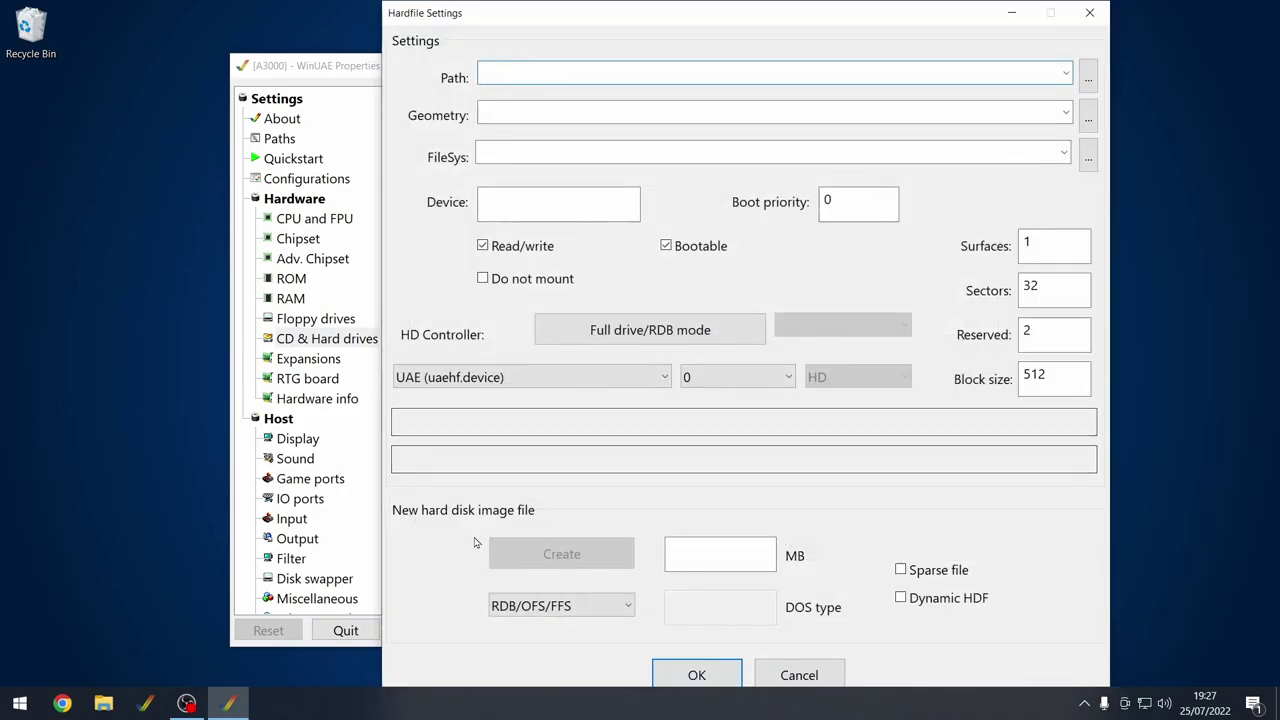
{"action": "left_click", "coordinate": [717, 554]}
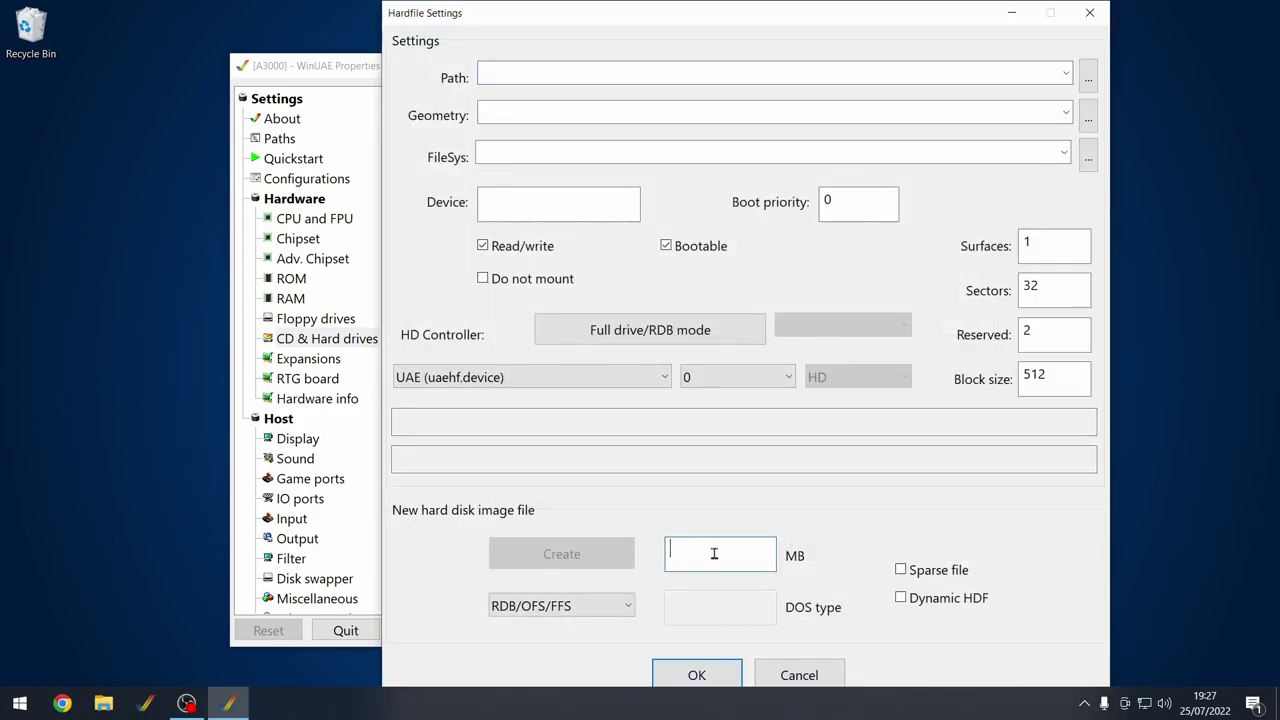
{"action": "type", "text": "100"}
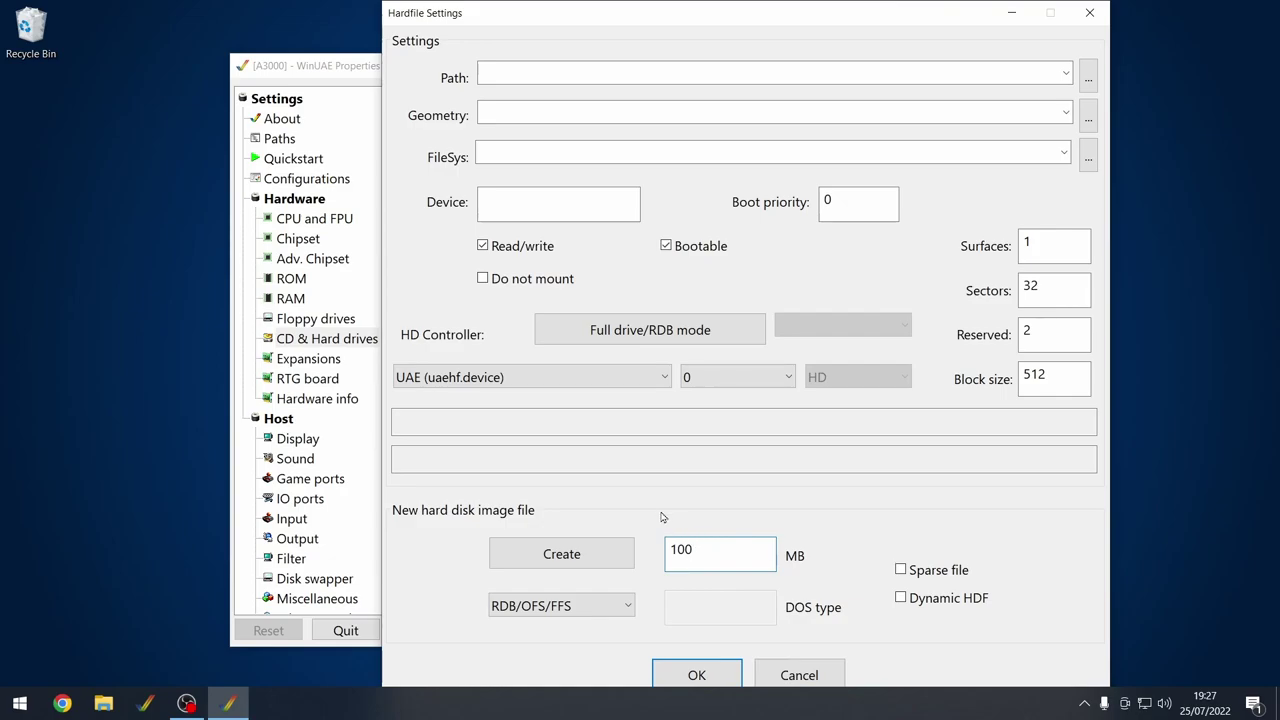
{"action": "left_click", "coordinate": [599, 557]}
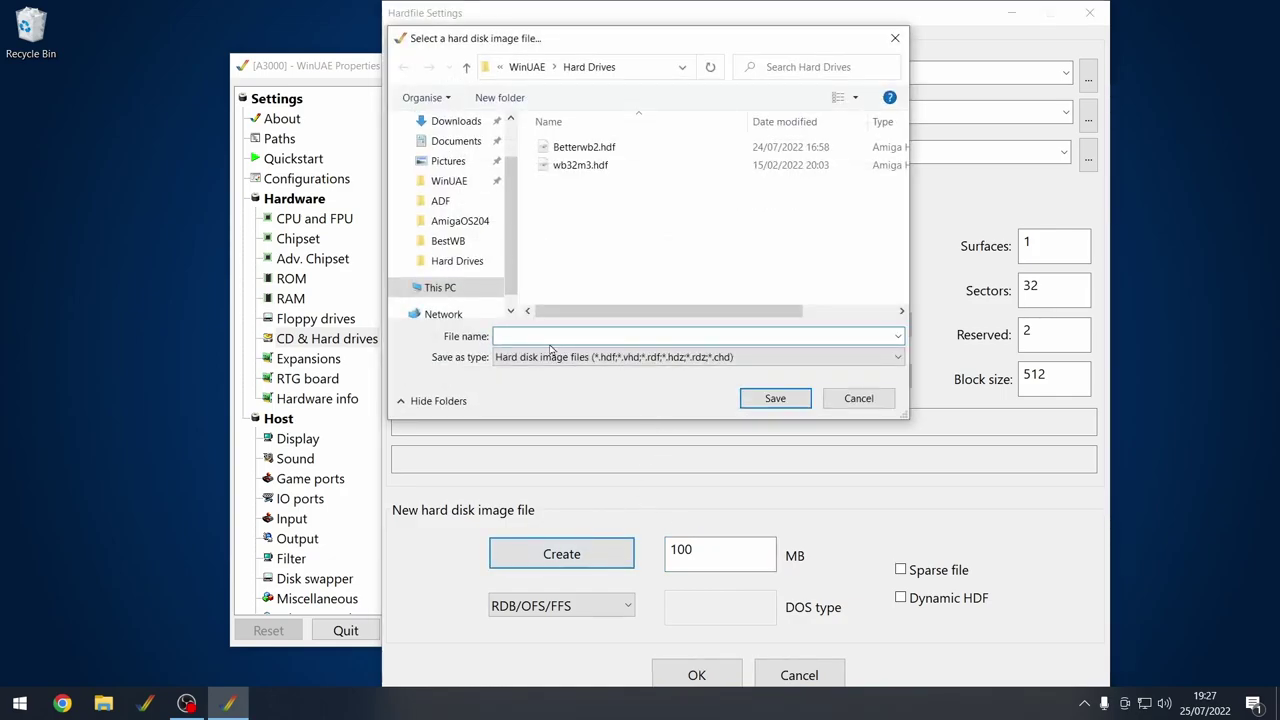
{"action": "type", "text": "a3000"}
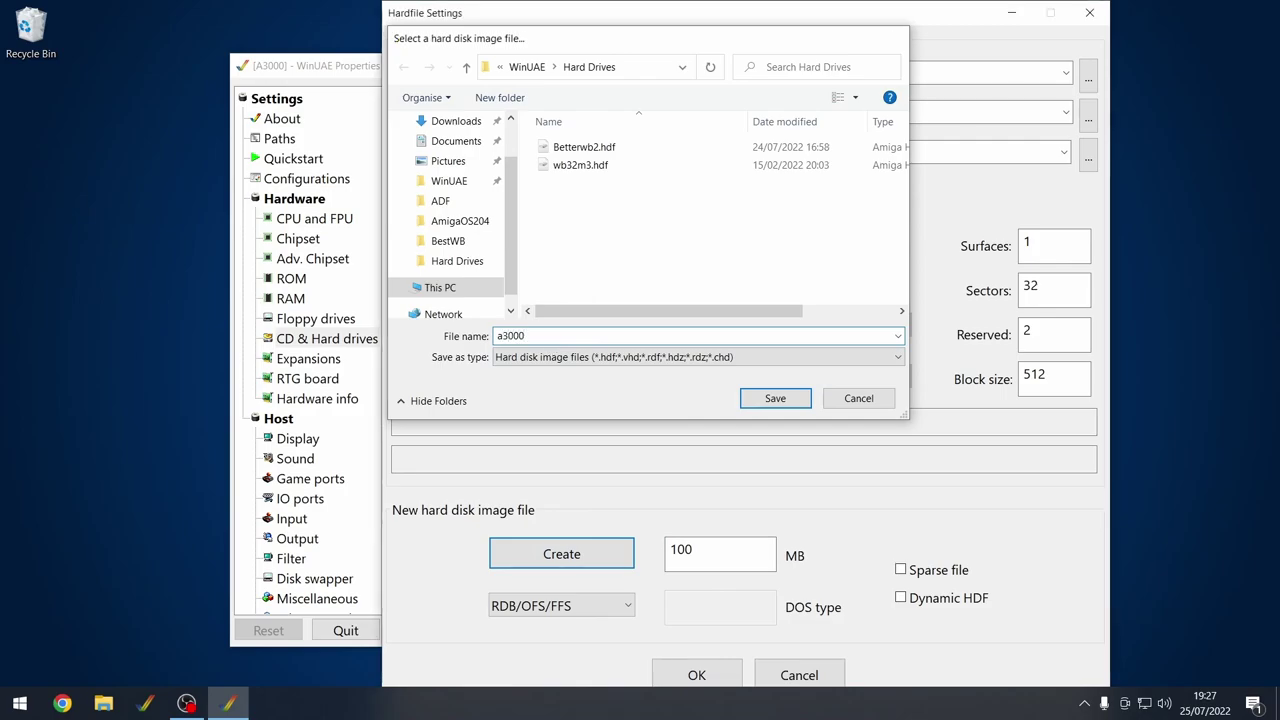
{"action": "key", "text": "Return"}
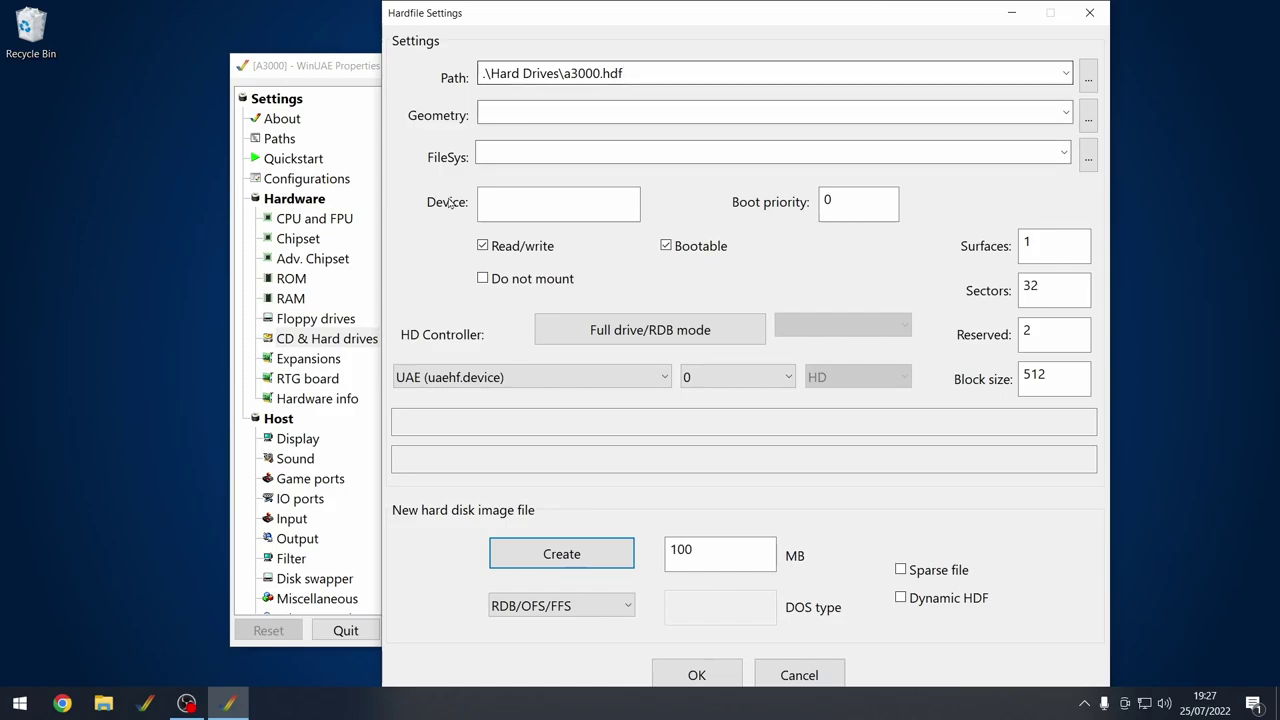
- Add the hardfile using the Commodore A3000 SCSI controller, unit 6, in full drive/RDB mode
{"action": "left_click", "coordinate": [409, 381]}
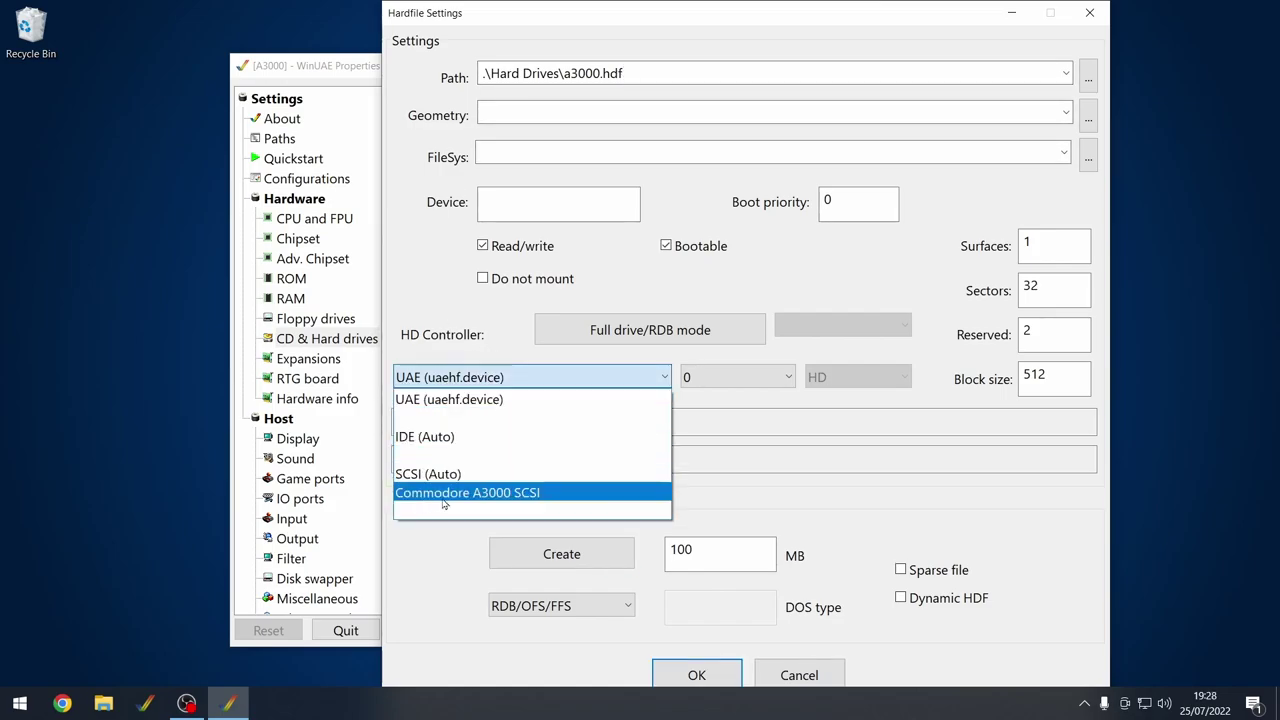
{"action": "left_click", "coordinate": [507, 494]}
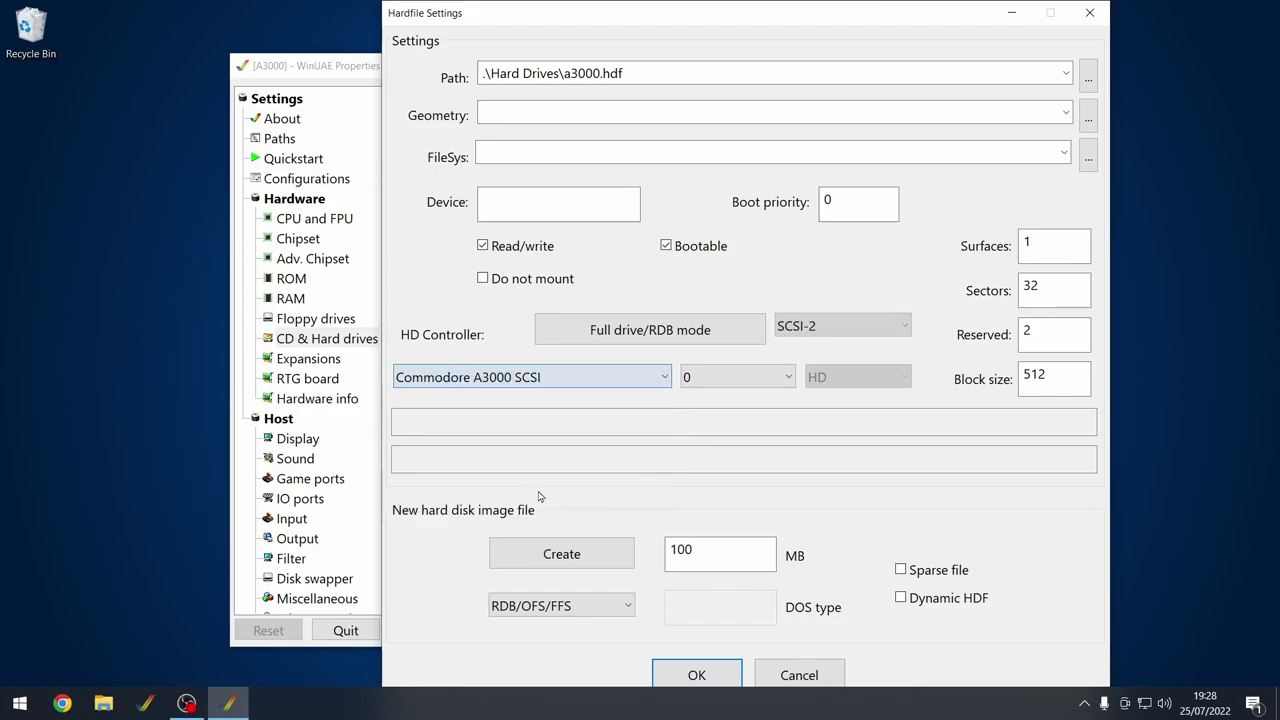
{"action": "left_click", "coordinate": [766, 384]}
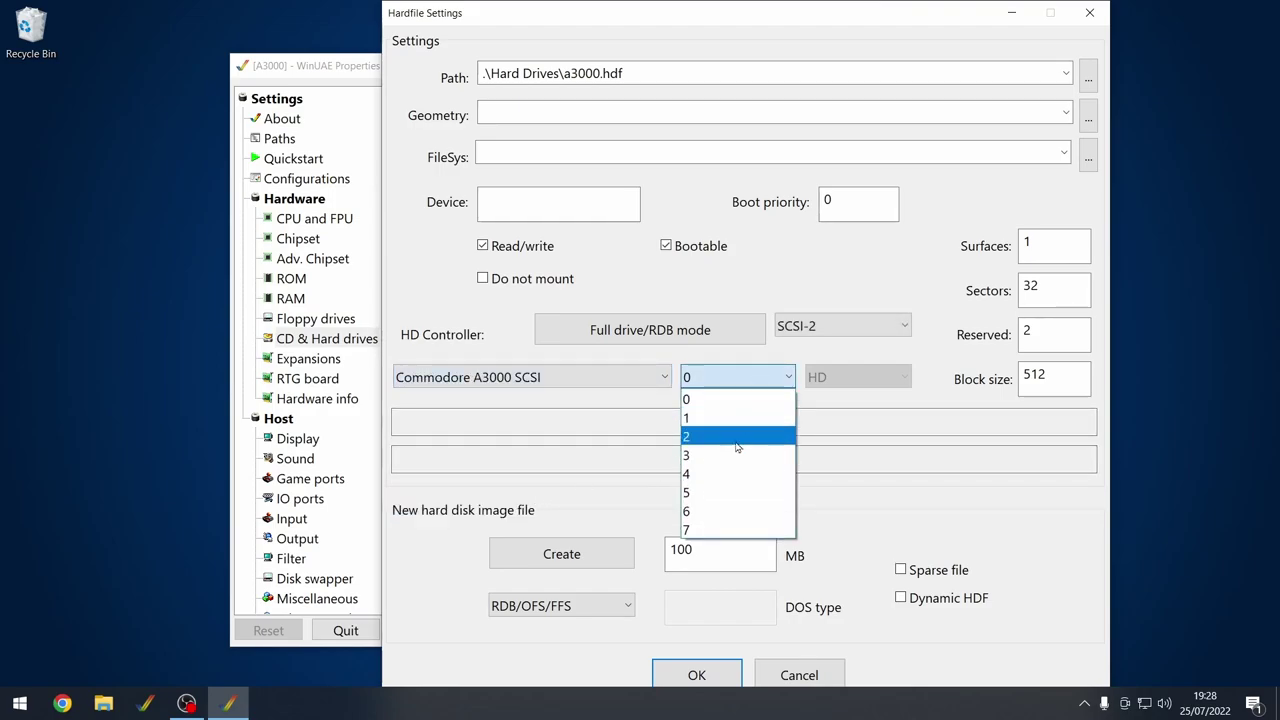
{"action": "left_click", "coordinate": [704, 512]}
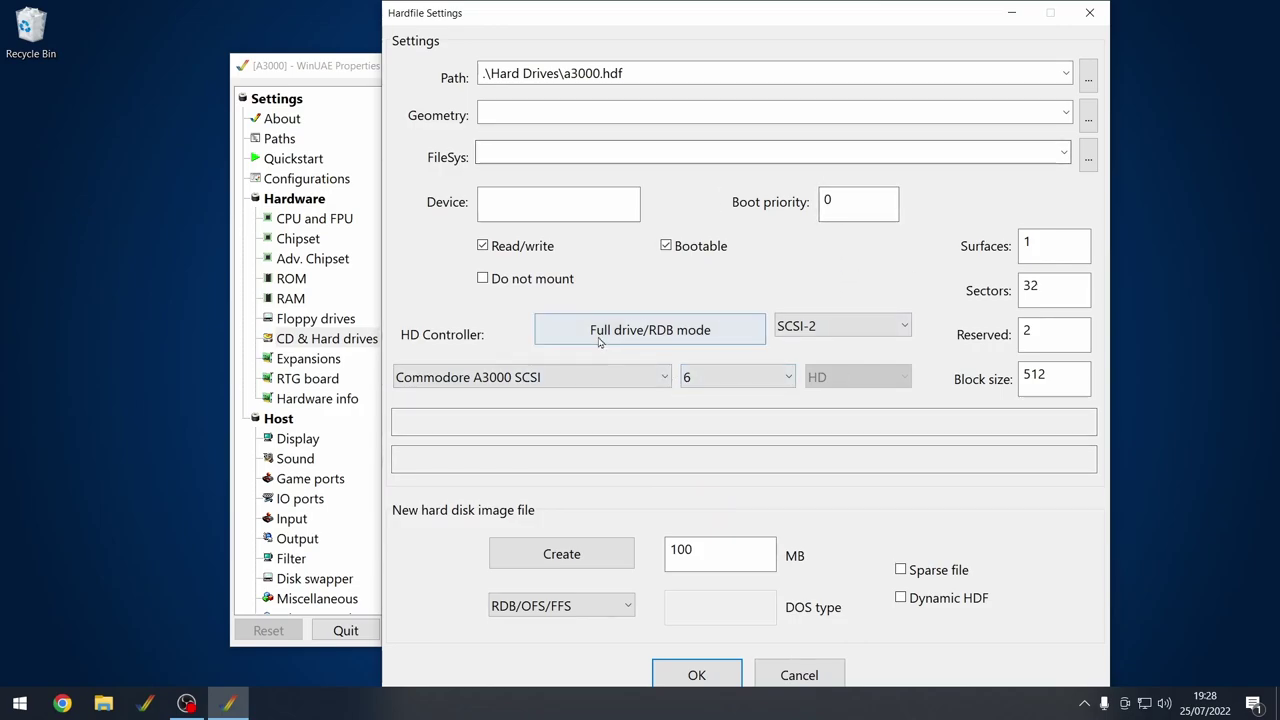
{"action": "left_click", "coordinate": [697, 333]}
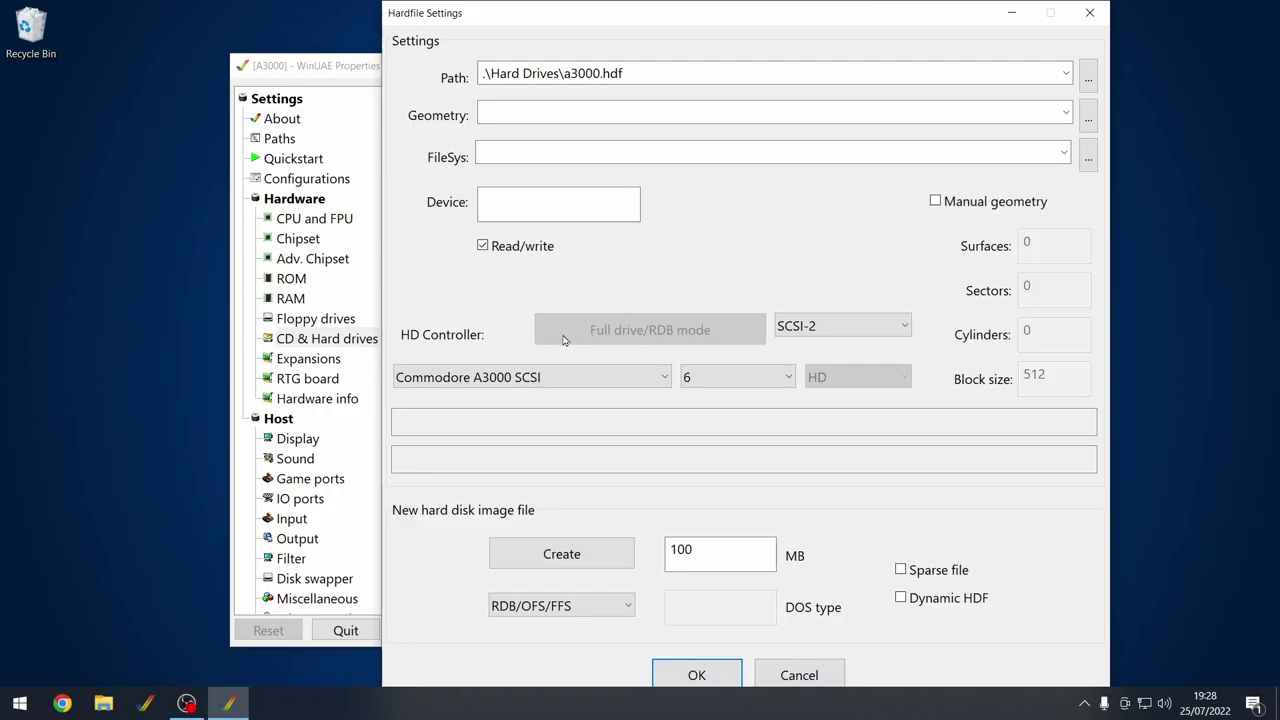
{"action": "left_click", "coordinate": [694, 675]}
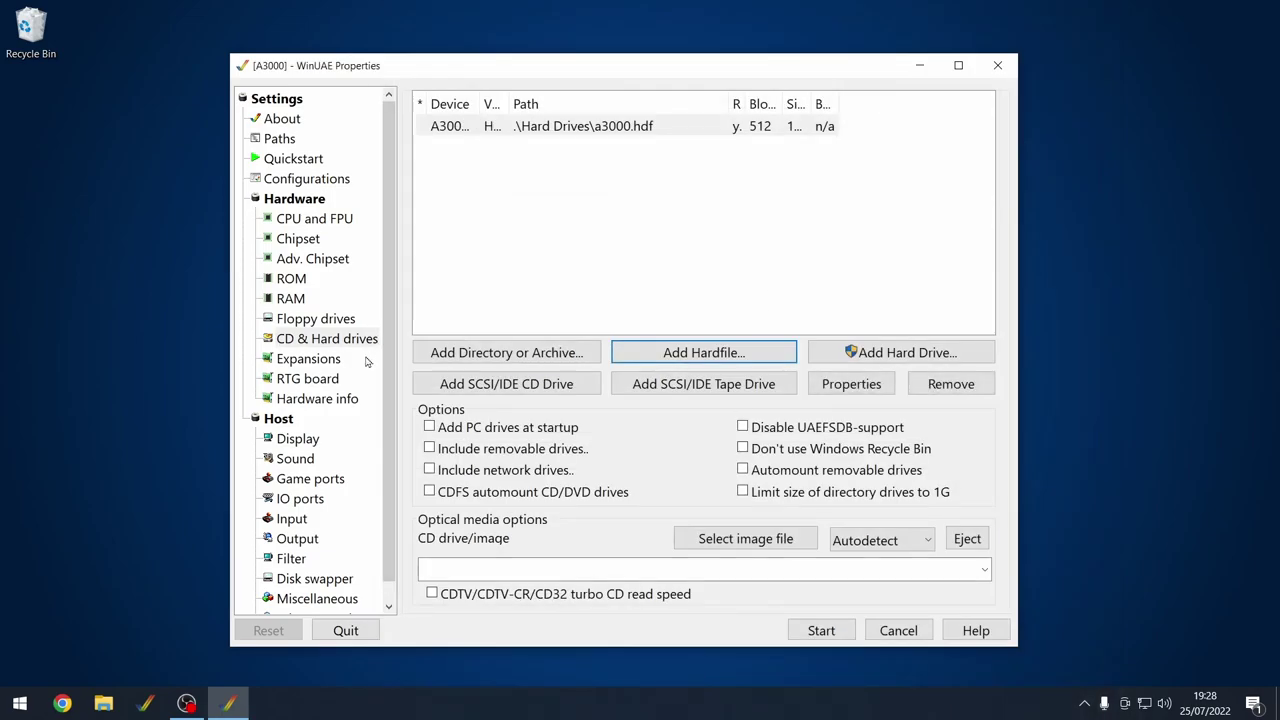
- Review the display settings and choose No scaling for the native filter
{"action": "left_click", "coordinate": [295, 444]}
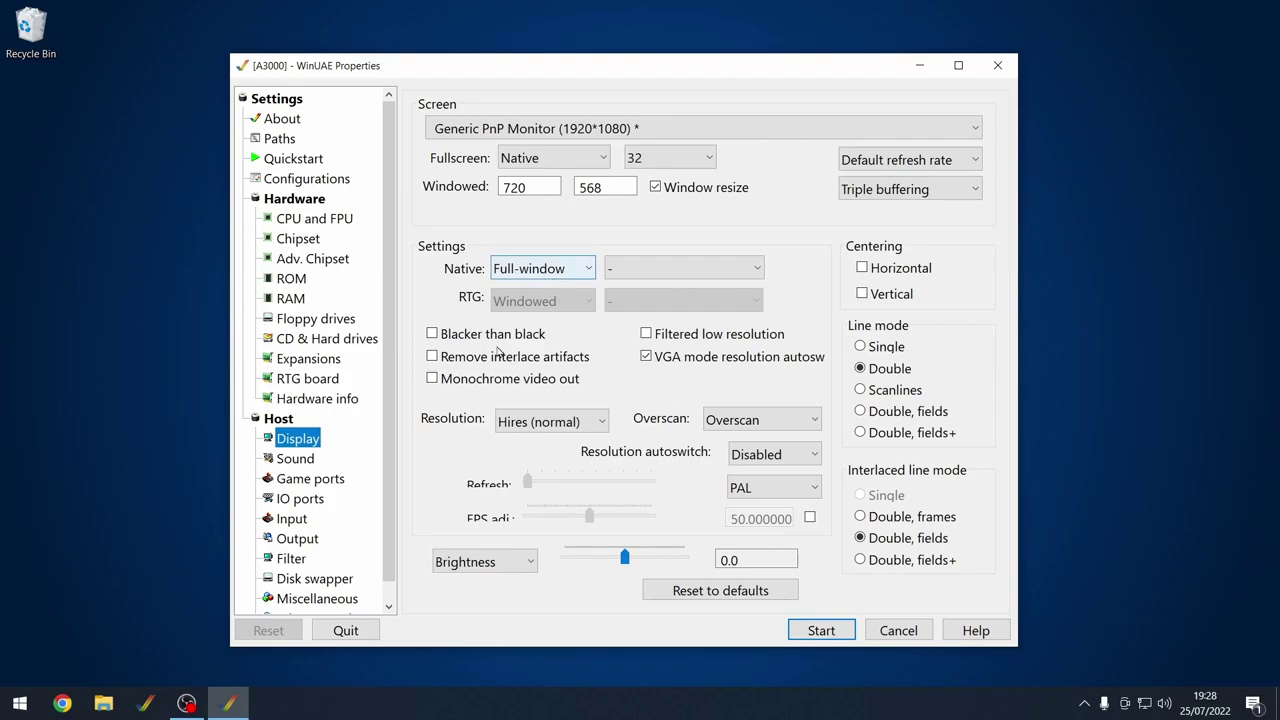
{"action": "left_click", "coordinate": [291, 556]}
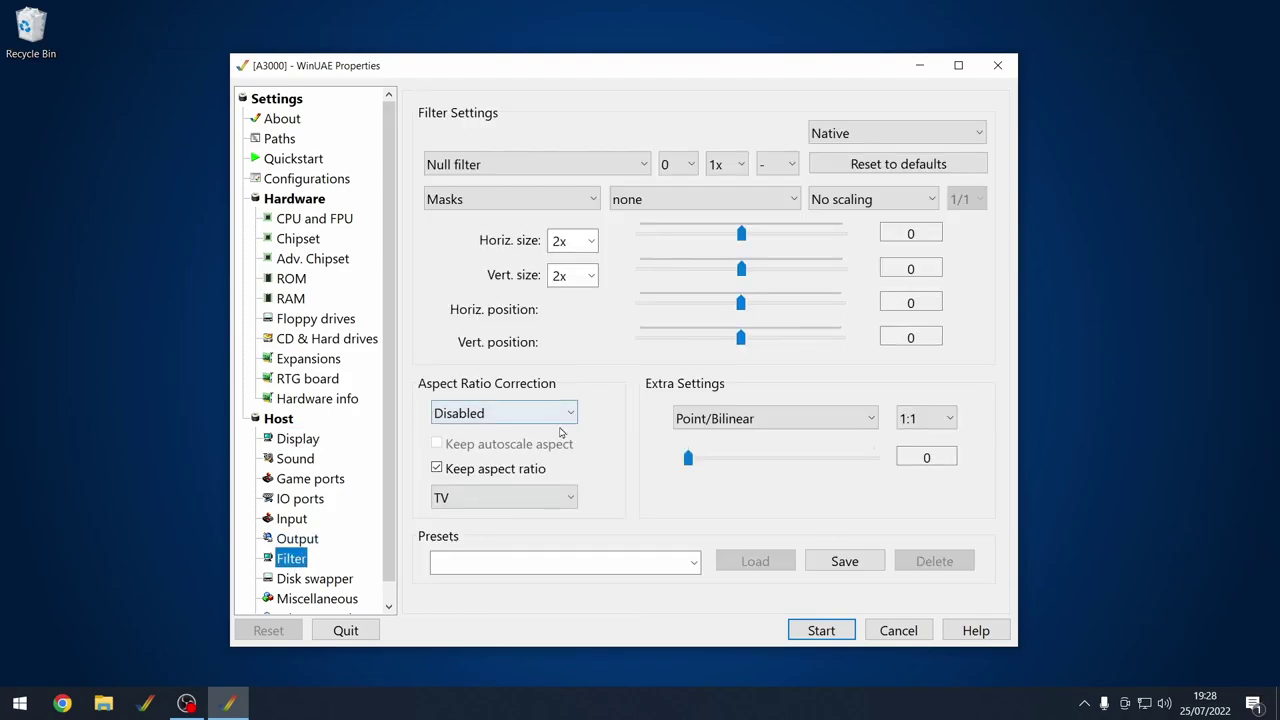
{"action": "left_click", "coordinate": [855, 200]}
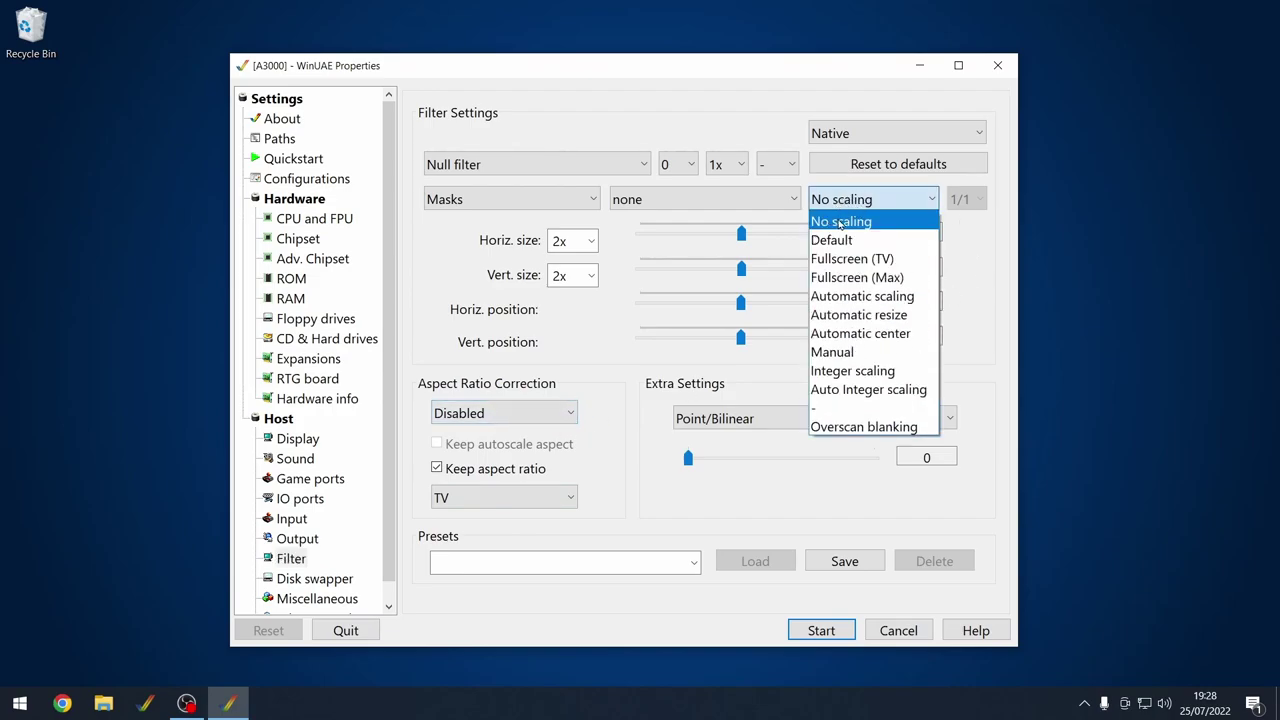
{"action": "left_click", "coordinate": [840, 223]}
{"action": "left_click", "coordinate": [850, 200]}
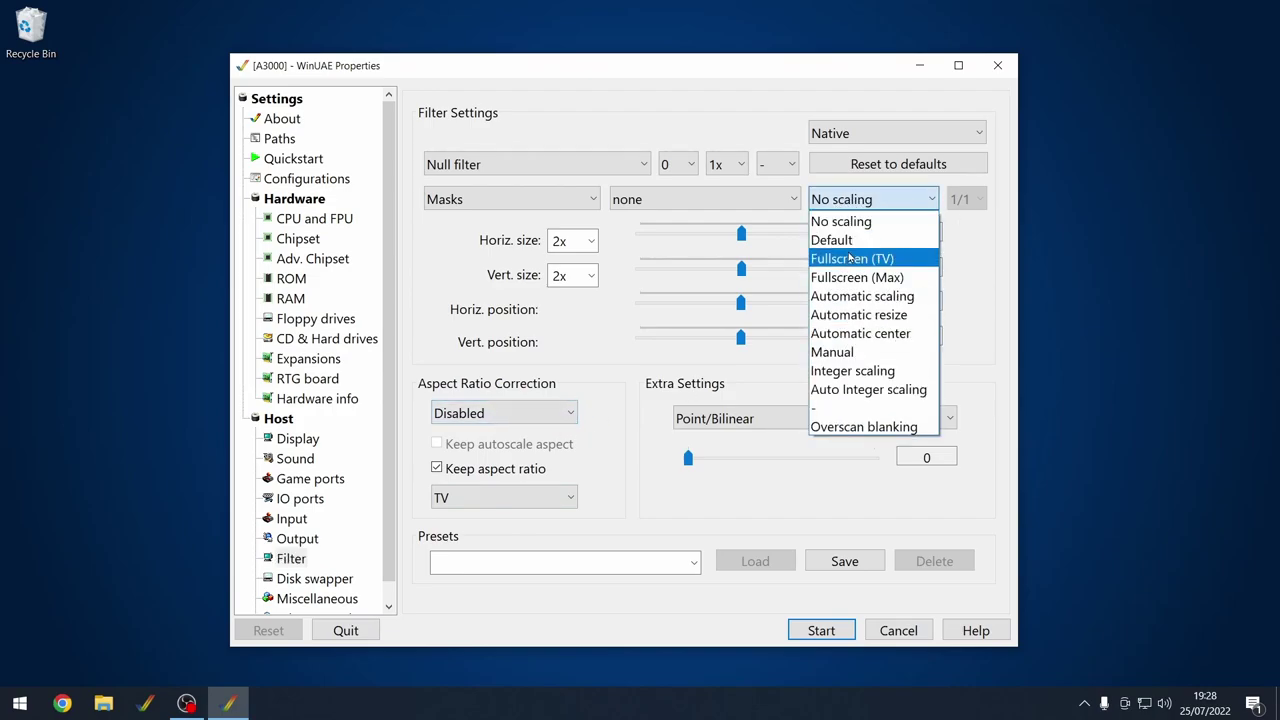
{"action": "left_click", "coordinate": [840, 221]}
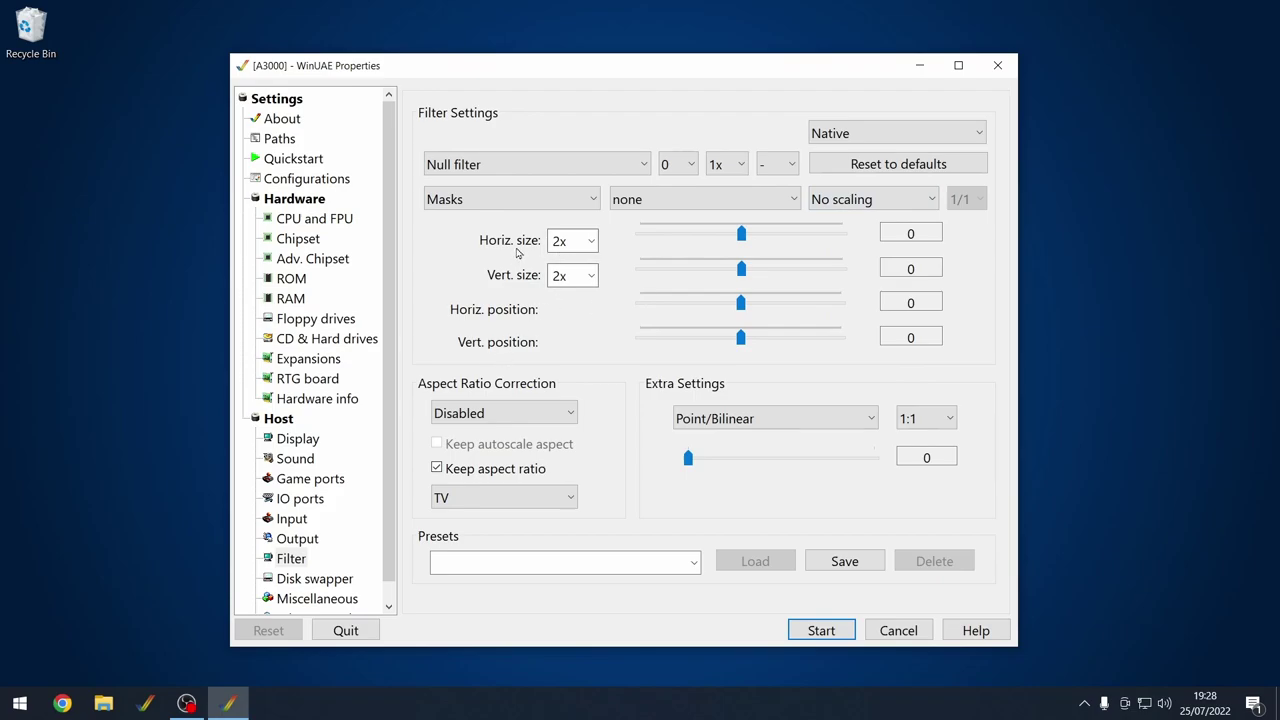
- Keep the filter's horizontal and vertical size at 2x and set the Keep aspect ratio mode to VGA
{"action": "left_click", "coordinate": [593, 244]}
{"action": "left_click", "coordinate": [593, 244]}
{"action": "key", "text": "Tab"}
{"action": "left_click", "coordinate": [591, 277]}
{"action": "left_click", "coordinate": [591, 277]}
{"action": "scroll", "coordinate": [500, 497], "scroll_direction": "down", "scroll_amount": 1}
{"action": "left_click", "coordinate": [489, 511]}
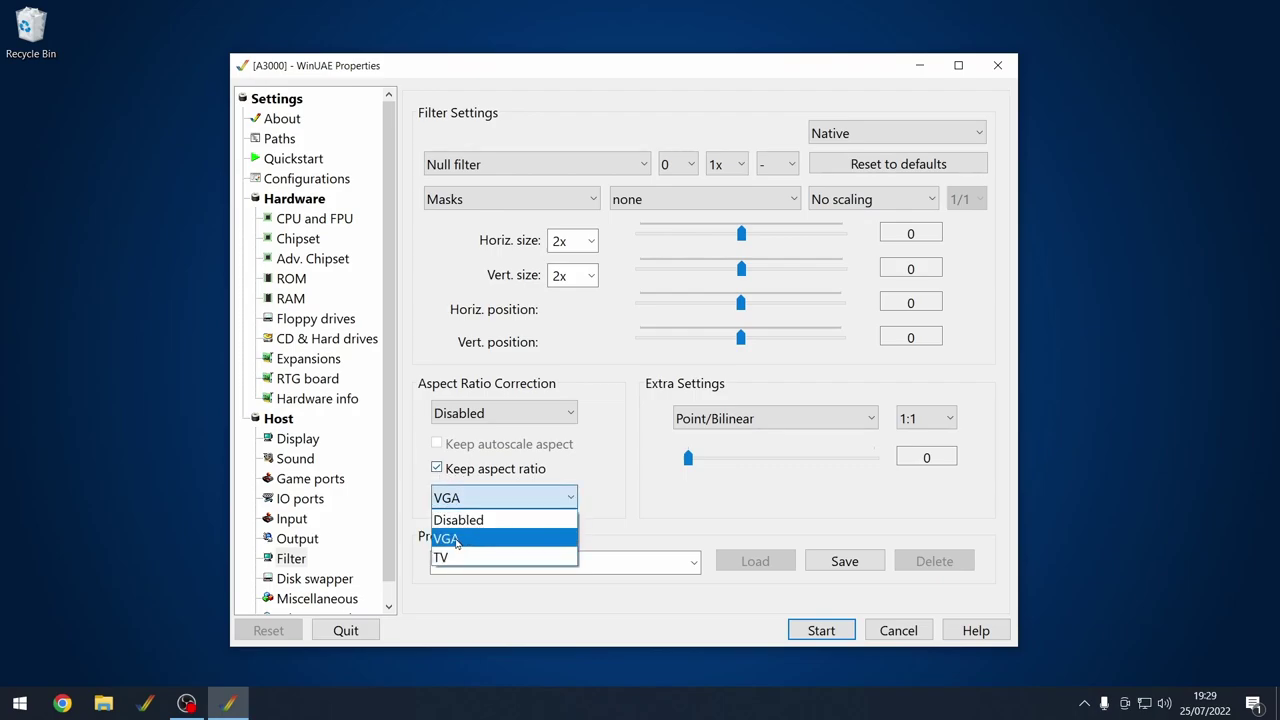
{"action": "left_click", "coordinate": [456, 540]}
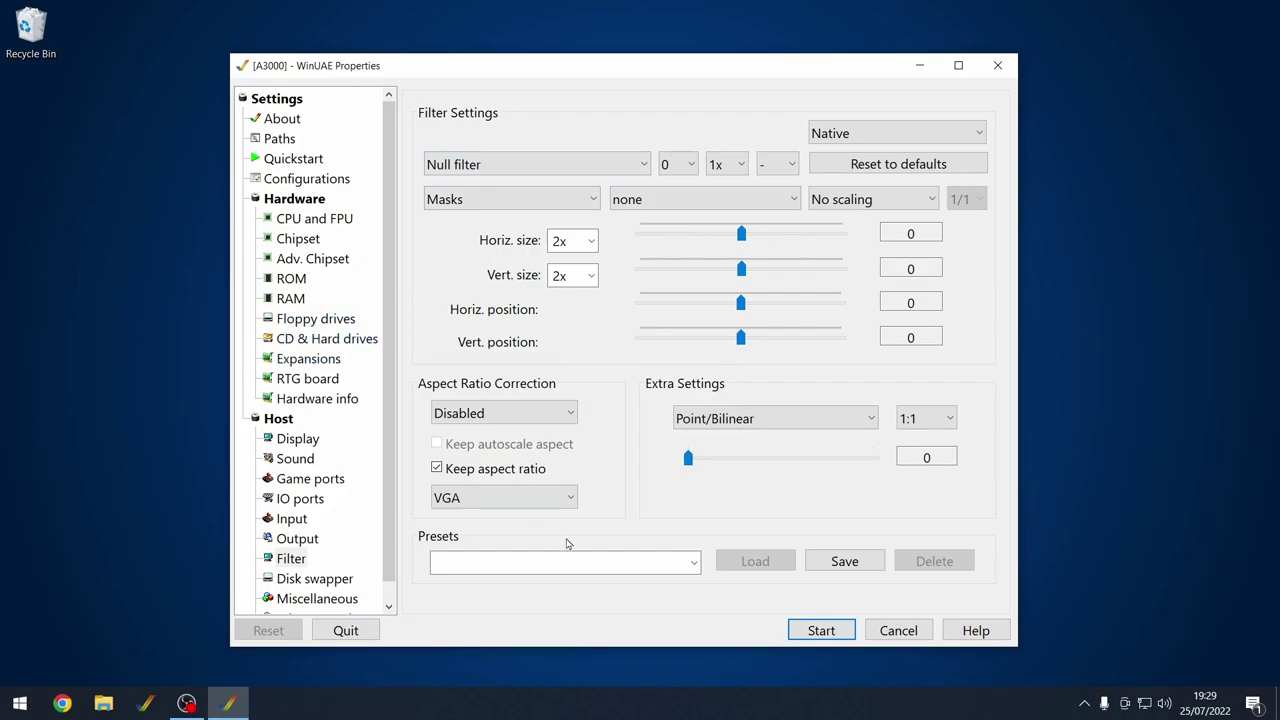
- Start the emulated Amiga and select keymap 8, gb (British), for the installation procedure
{"action": "left_click", "coordinate": [821, 631]}
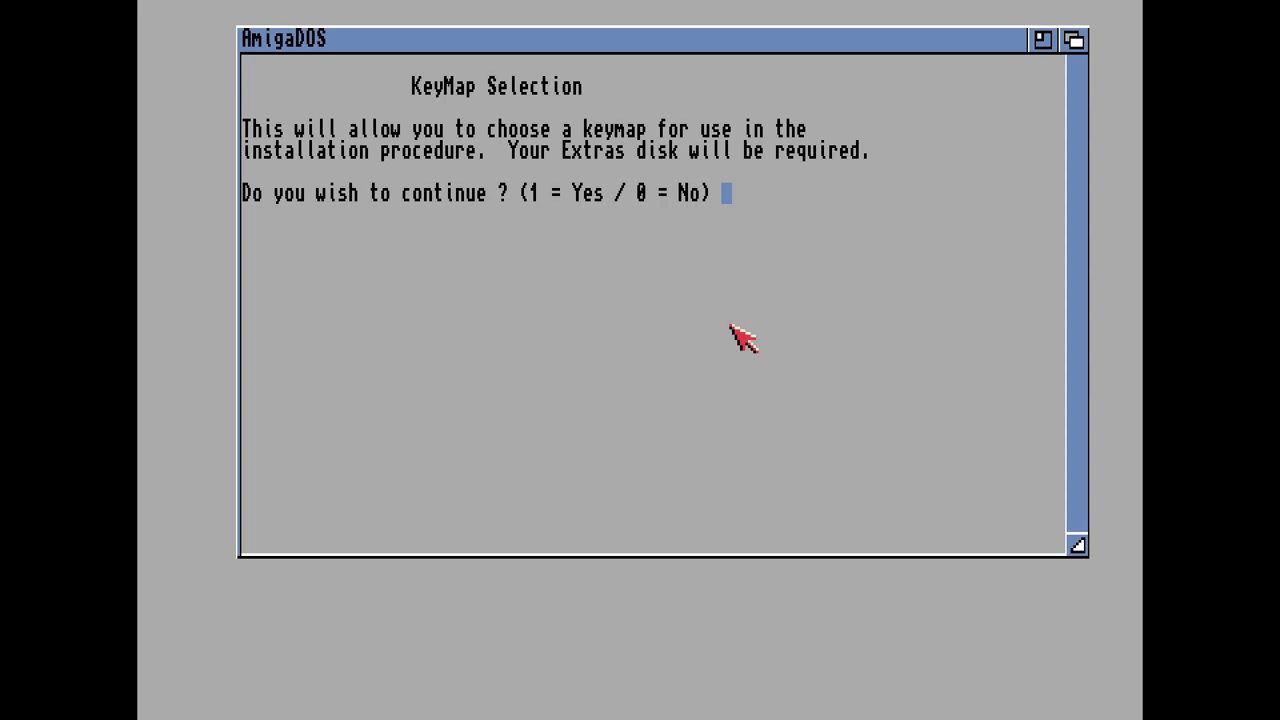
{"action": "type", "text": "1"}
{"action": "key", "text": "Return"}
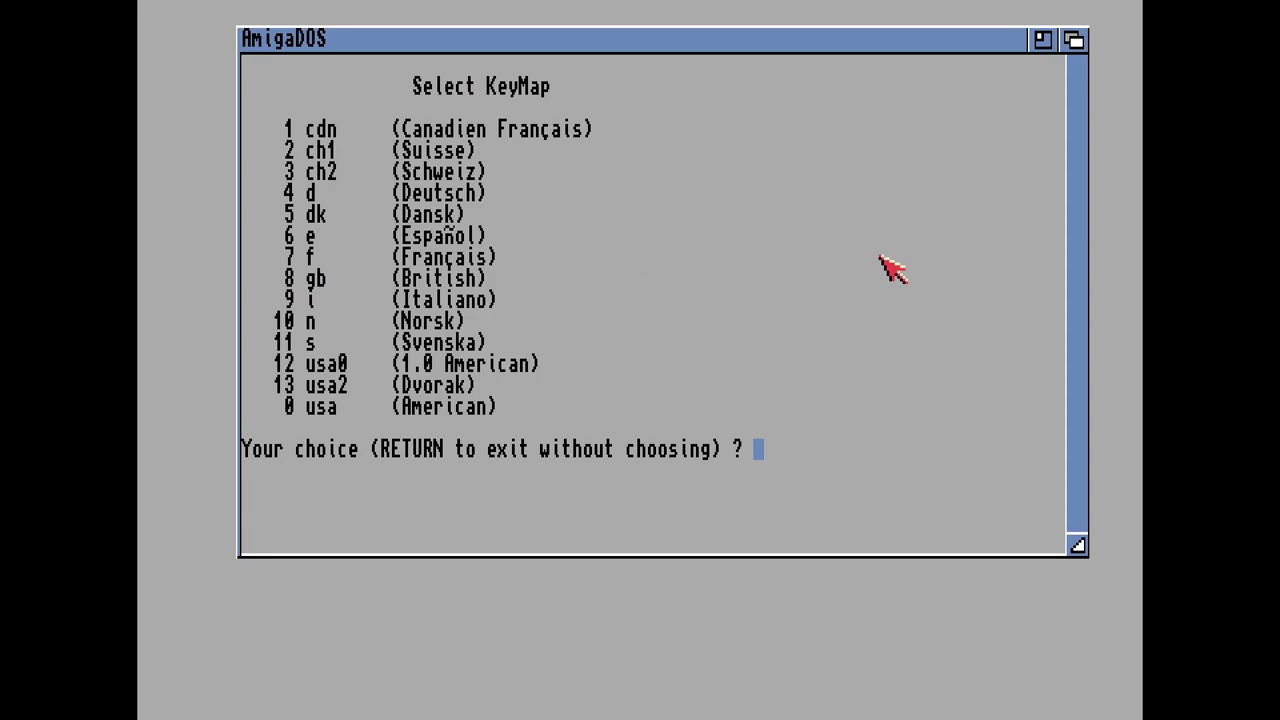
{"action": "type", "text": "8"}
{"action": "key", "text": "Return"}
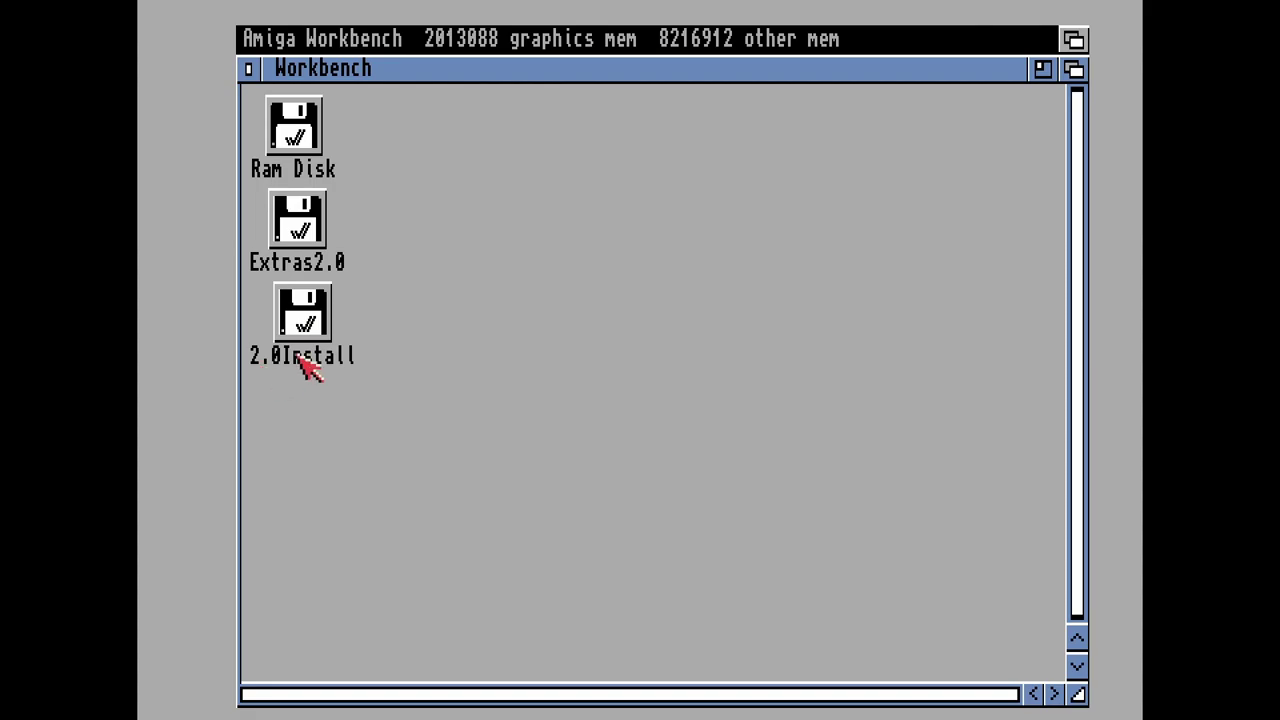
- Run PrepHD from the 2.0Install disk and answer yes to low-level format and repartition SCSI unit 6
{"action": "double_click", "coordinate": [312, 322]}
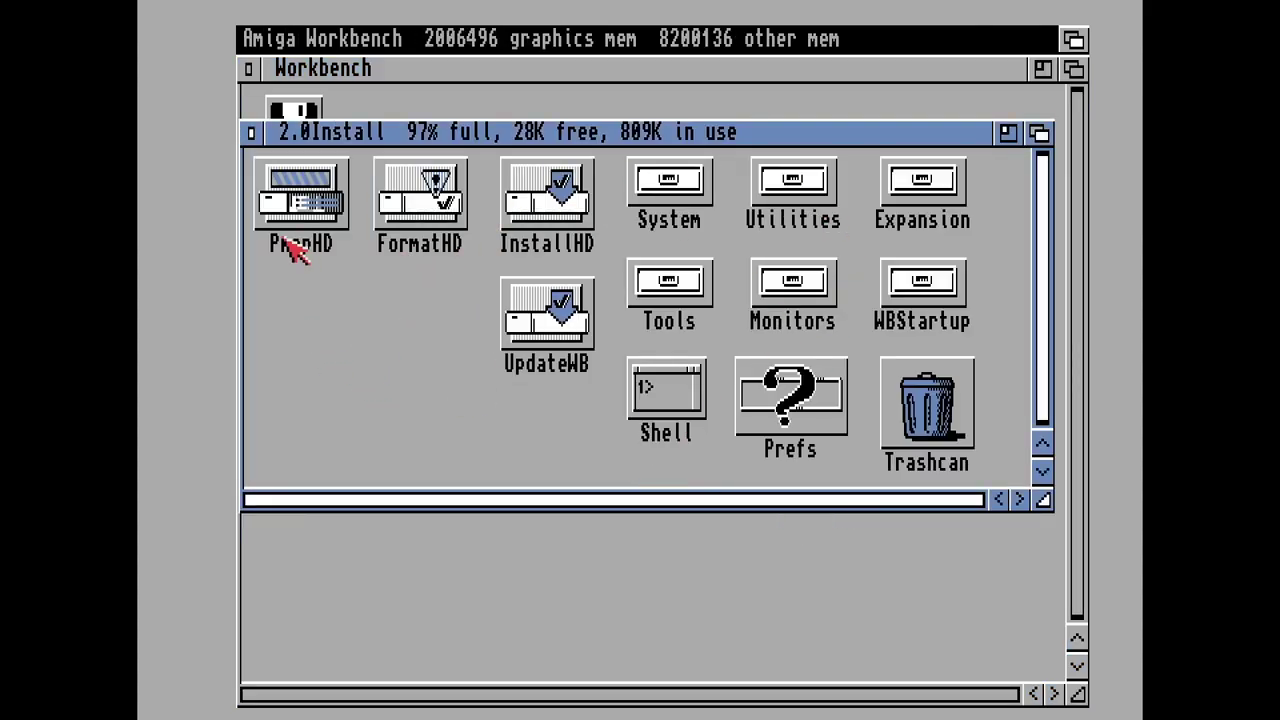
{"action": "double_click", "coordinate": [322, 181]}
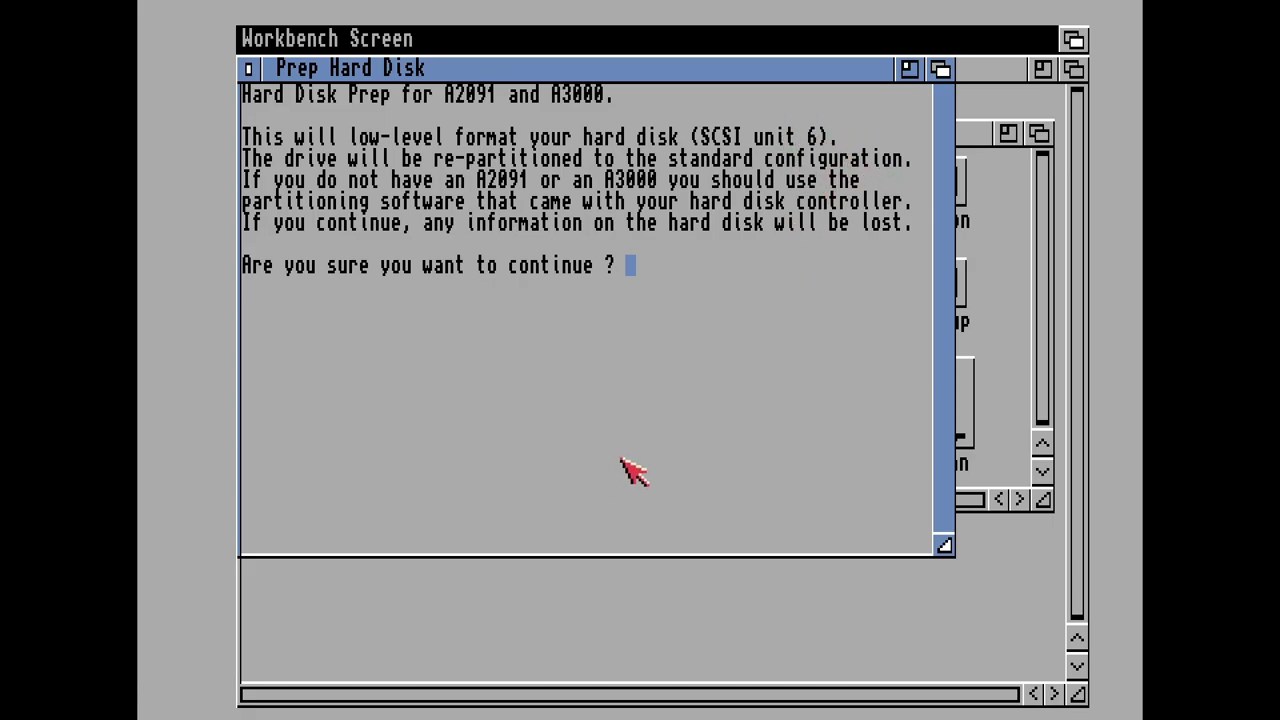
{"action": "type", "text": "yes"}
{"action": "key", "text": "Return"}
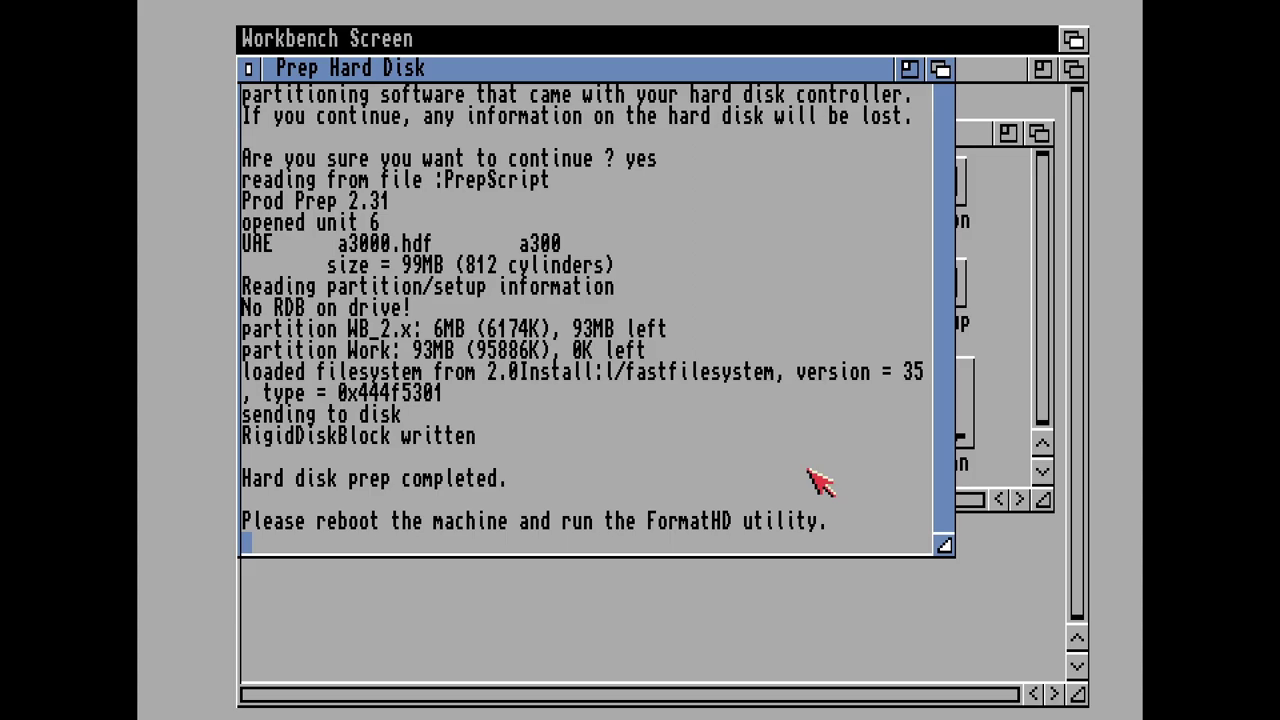
- Reboot the emulated Amiga and choose British keymap 8 again
{"action": "key", "text": "ctrl+Super_L+Super_R"}
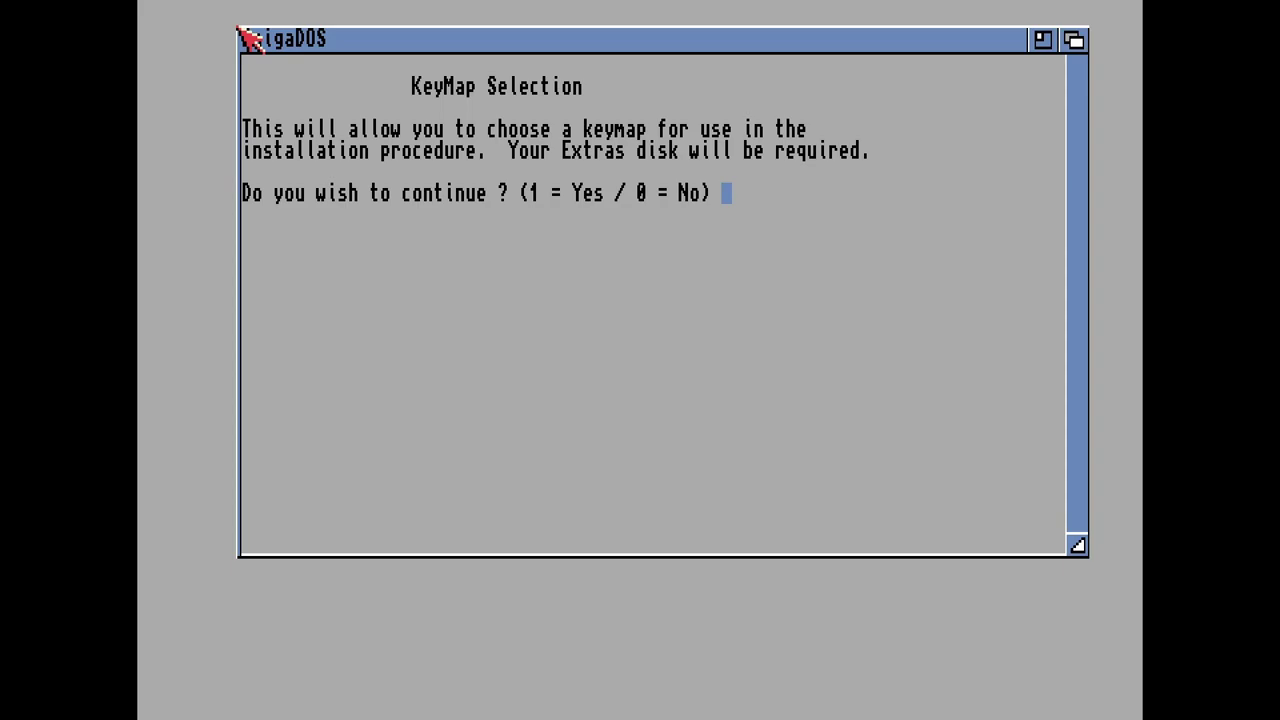
{"action": "type", "text": "1"}
{"action": "key", "text": "Return"}
{"action": "type", "text": "8"}
{"action": "key", "text": "Return"}
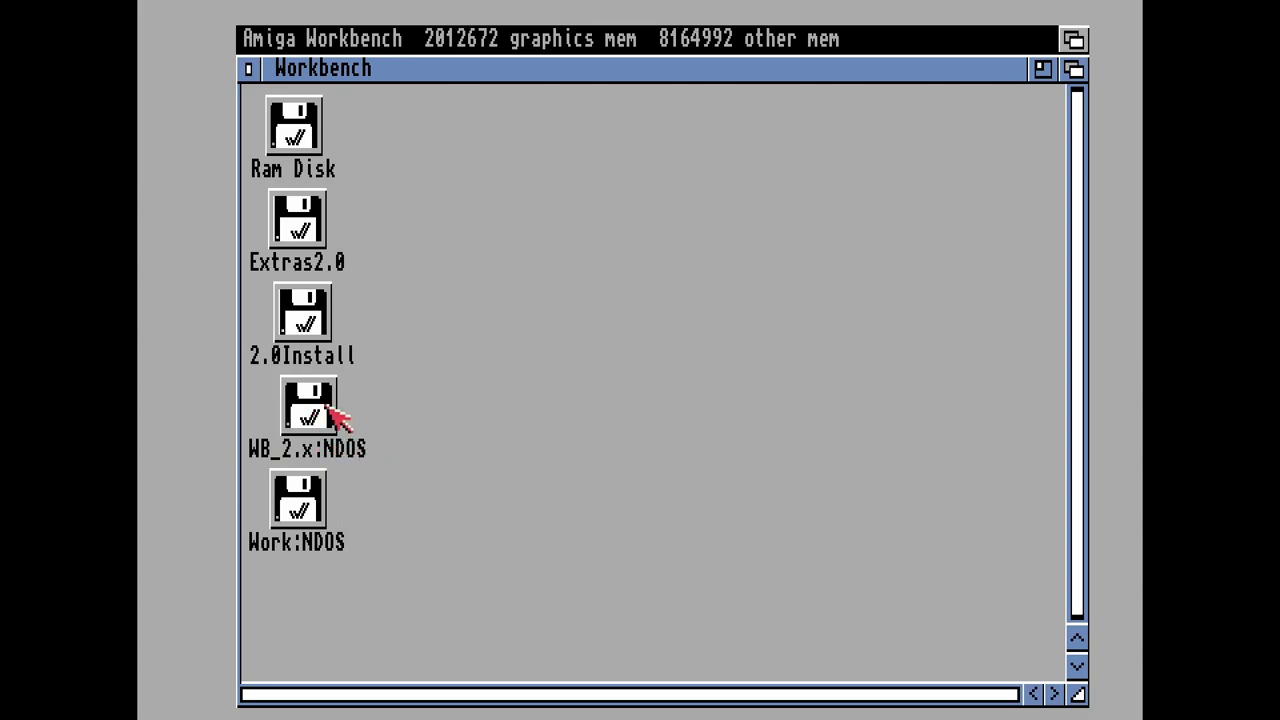
- Run FormatHD from the 2.0Install disk and confirm reformatting of the WB_2.x and Work partitions
{"action": "left_click", "coordinate": [330, 412]}
{"action": "right_click", "coordinate": [543, 40]}
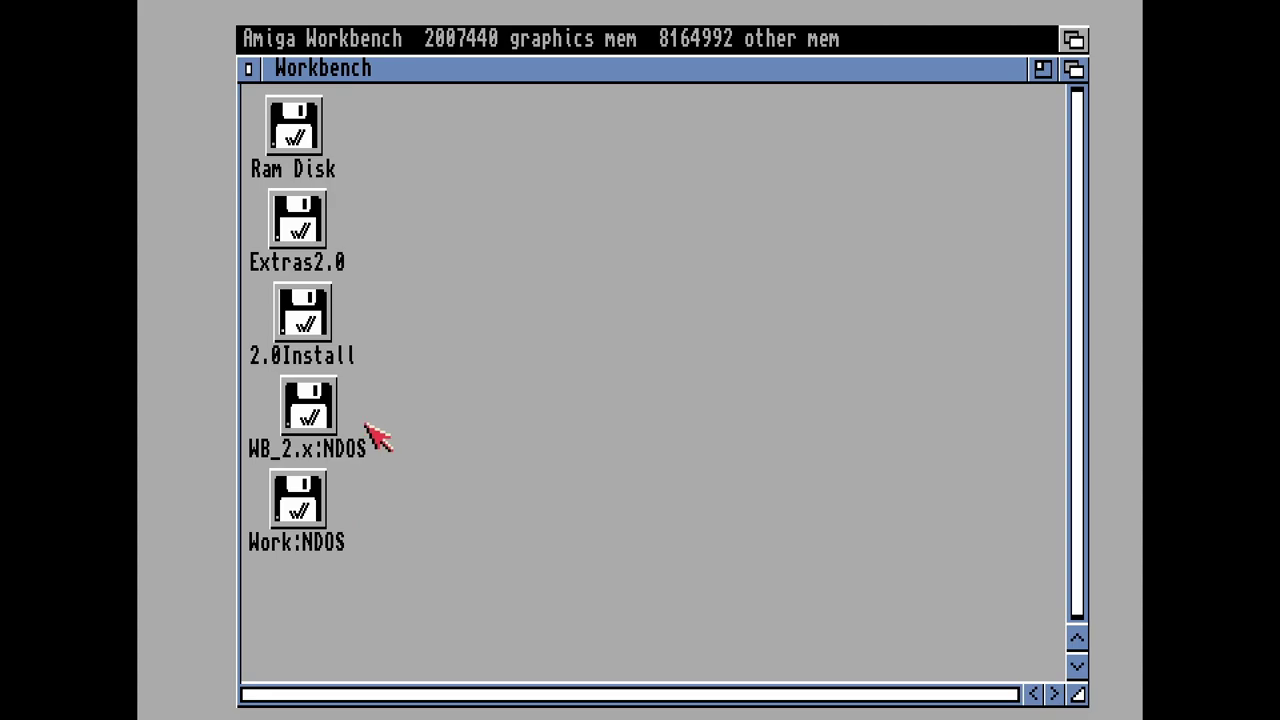
{"action": "double_click", "coordinate": [316, 324]}
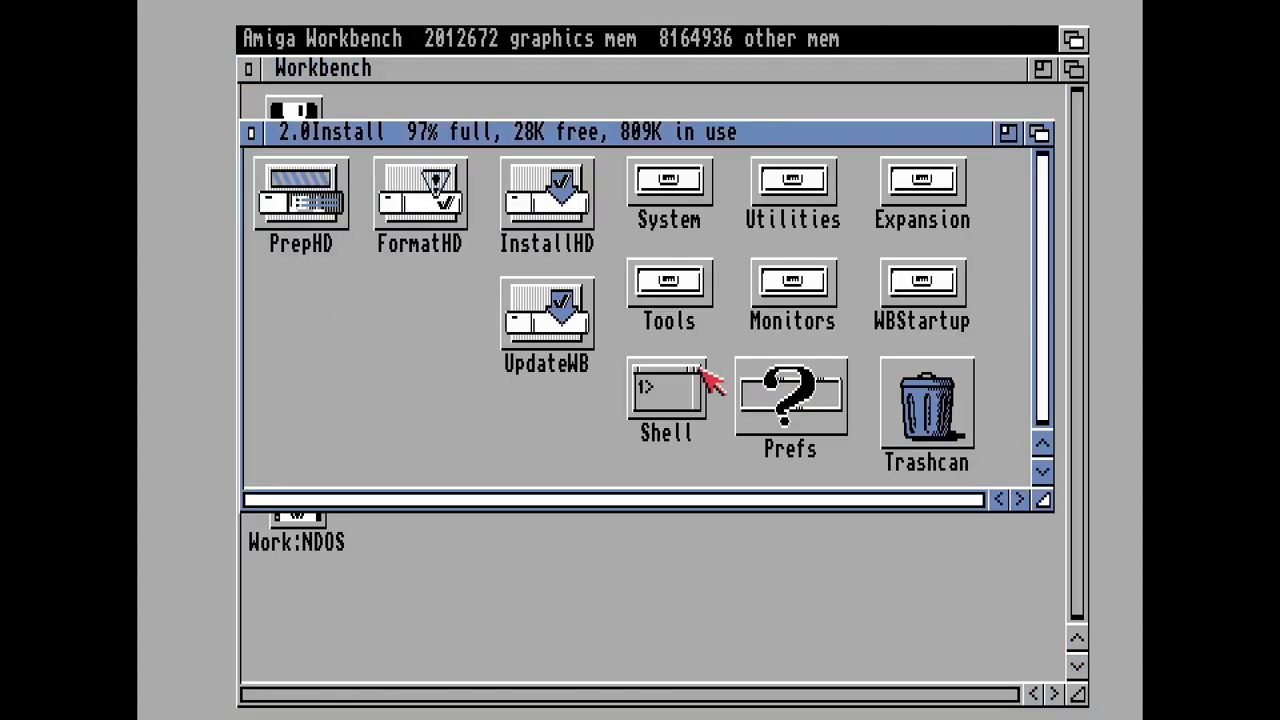
{"action": "double_click", "coordinate": [420, 205]}
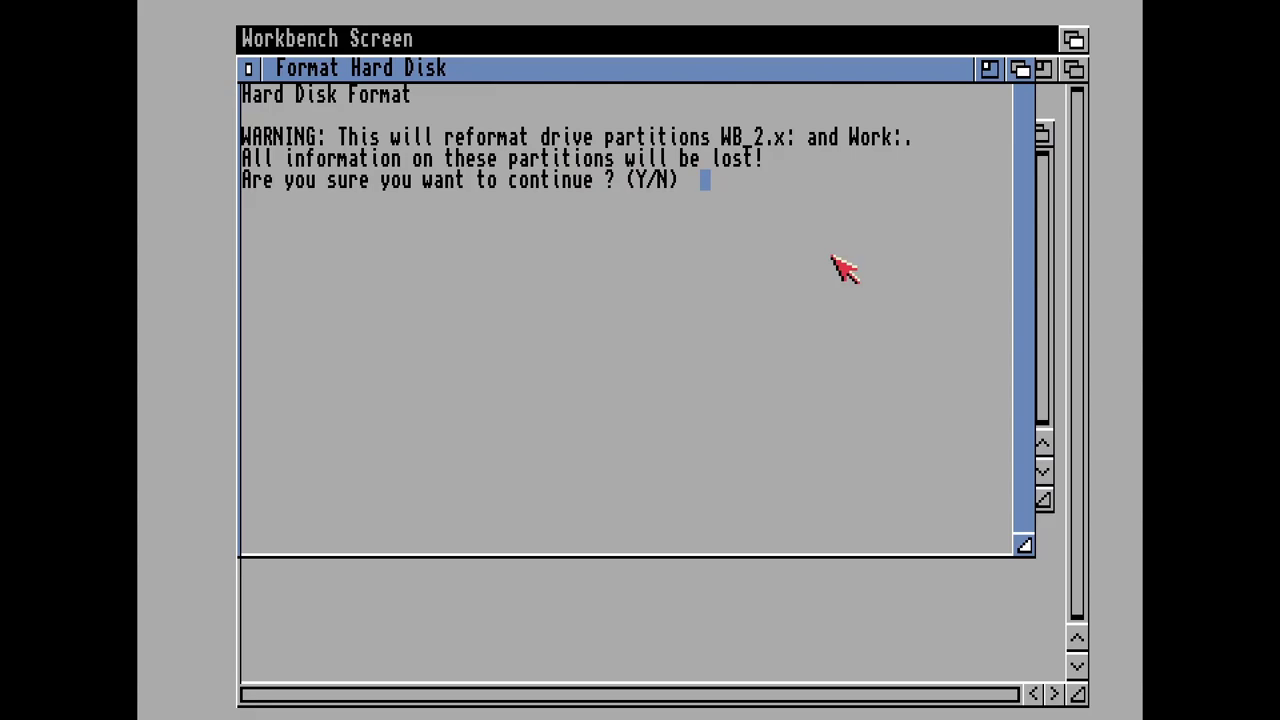
{"action": "type", "text": "Y"}
{"action": "key", "text": "Return"}
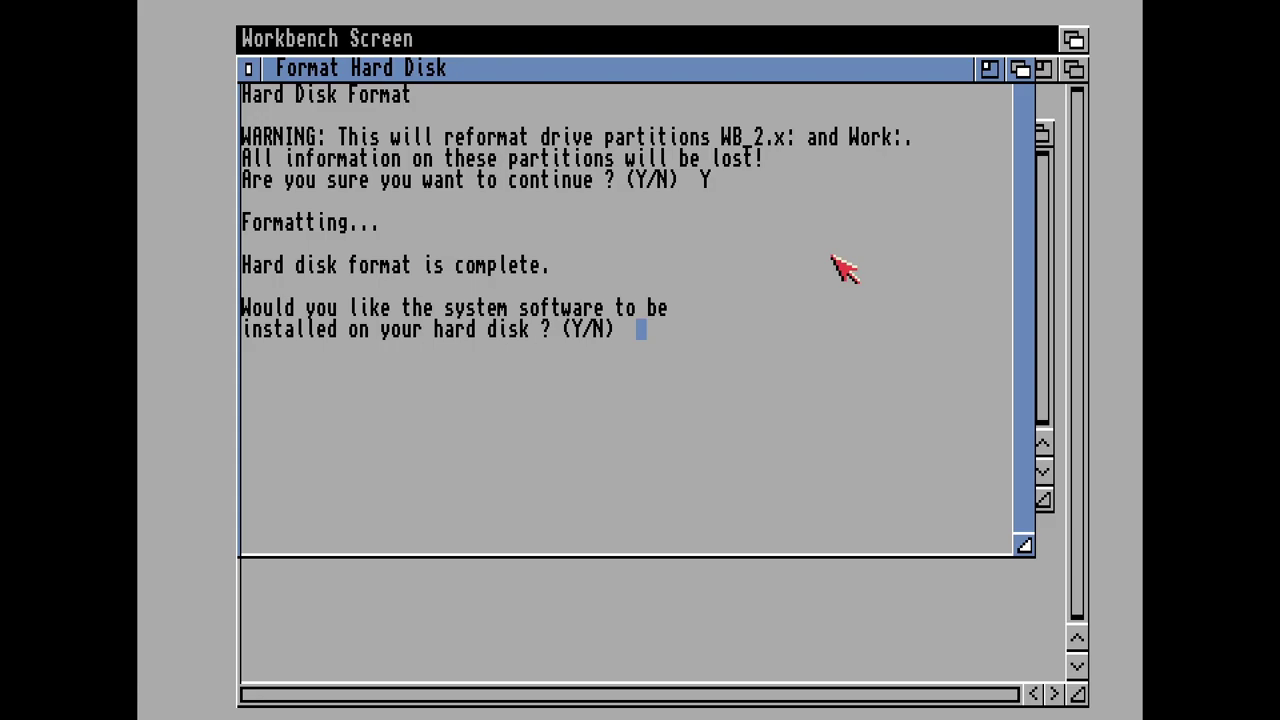
- Accept installing the system software on the hard disk, answering no to the A3000 SuperKickstart question
{"action": "type", "text": "Y"}
{"action": "key", "text": "Return"}
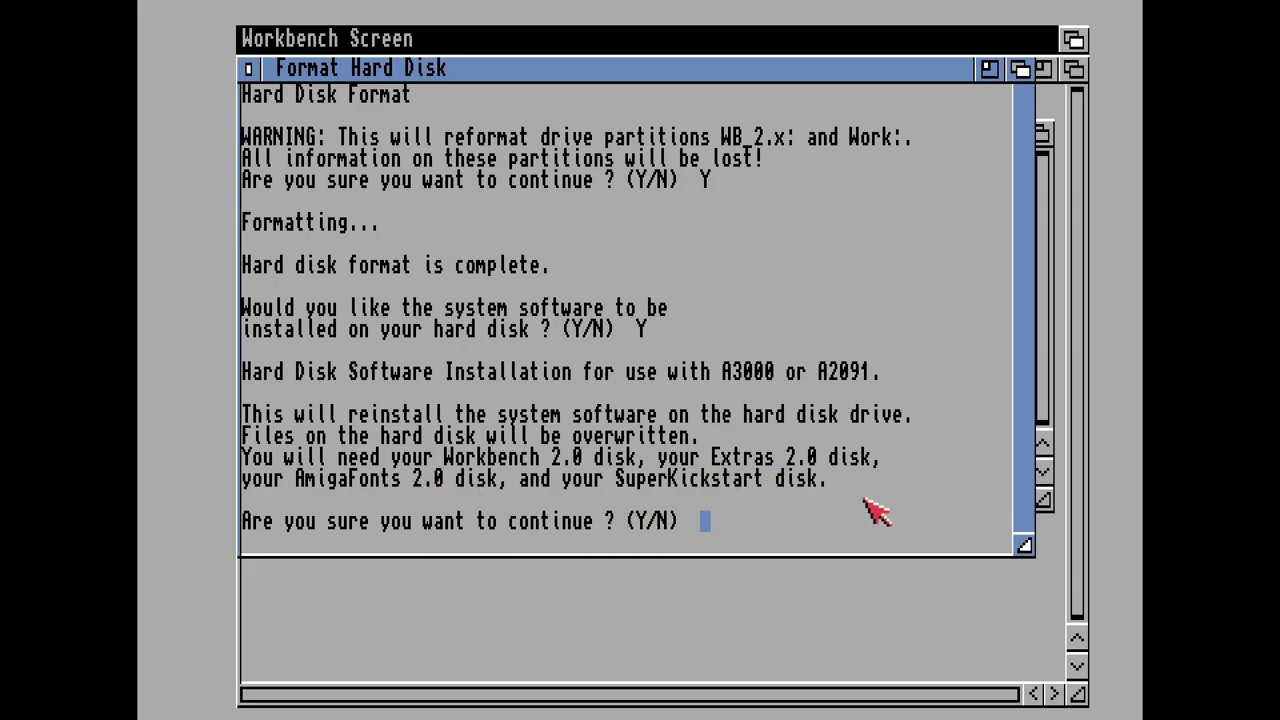
{"action": "type", "text": "Y"}
{"action": "key", "text": "Return"}
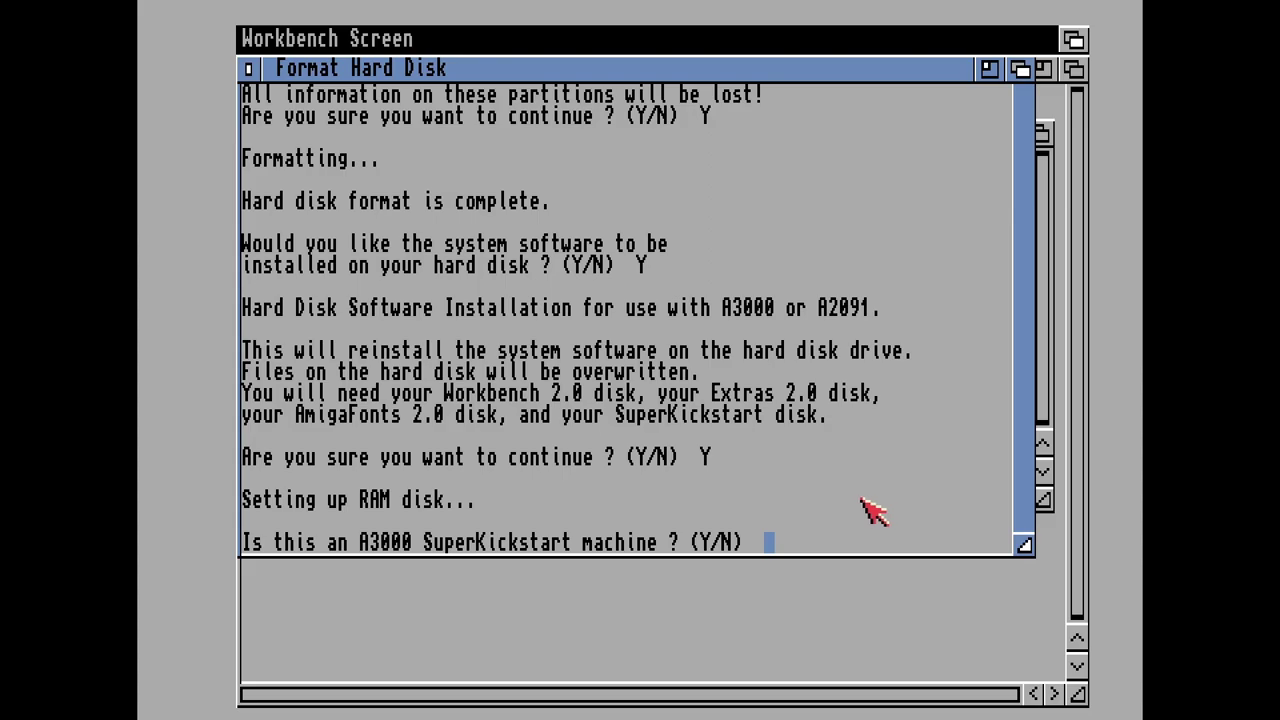
{"action": "type", "text": "n"}
{"action": "key", "text": "Return"}
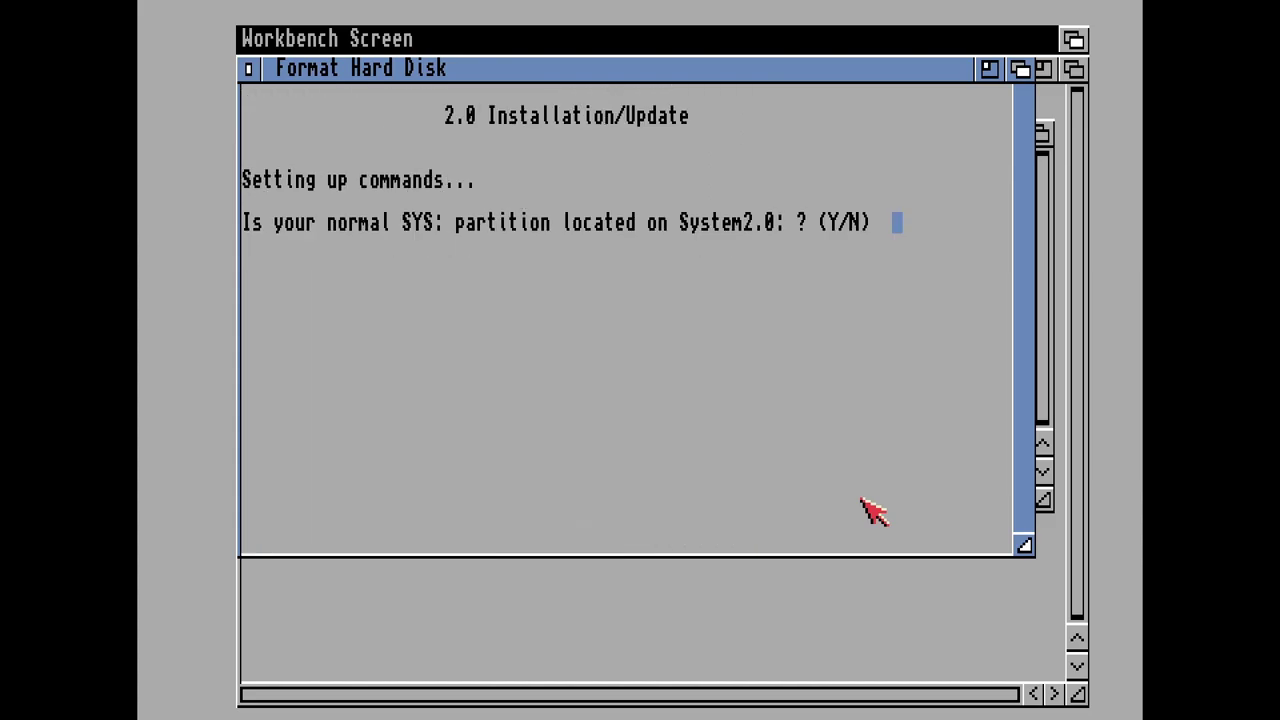
- Confirm System2.0: as the SYS: partition, accept the system date, and continue with the 2.0 update
{"action": "type", "text": "Y"}
{"action": "key", "text": "Return"}
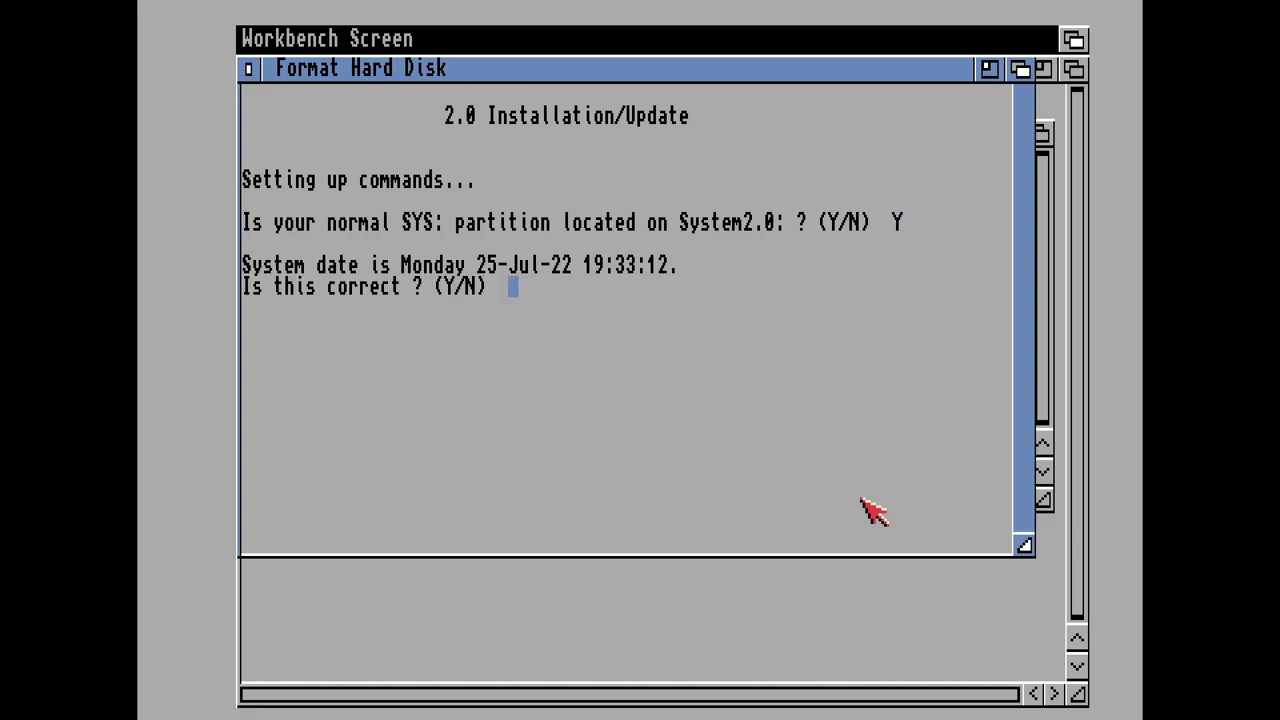
{"action": "type", "text": "Y"}
{"action": "key", "text": "Return"}
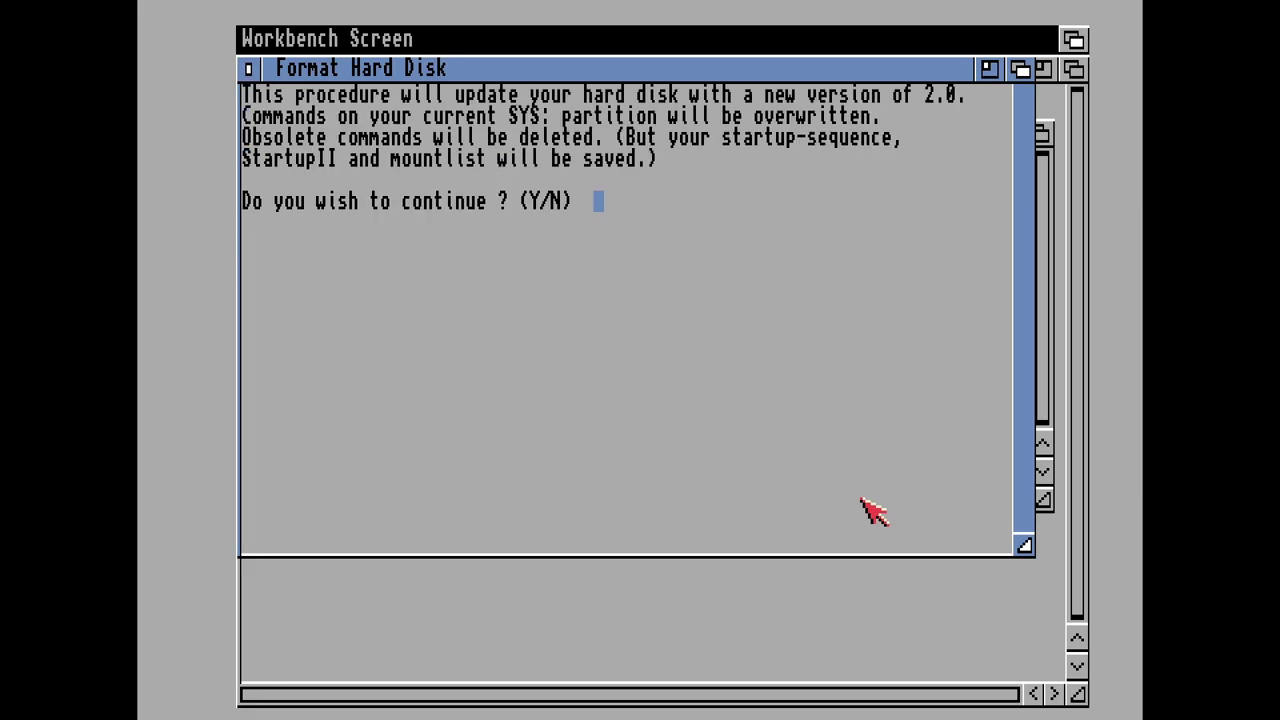
{"action": "type", "text": "Y"}
{"action": "key", "text": "Return"}
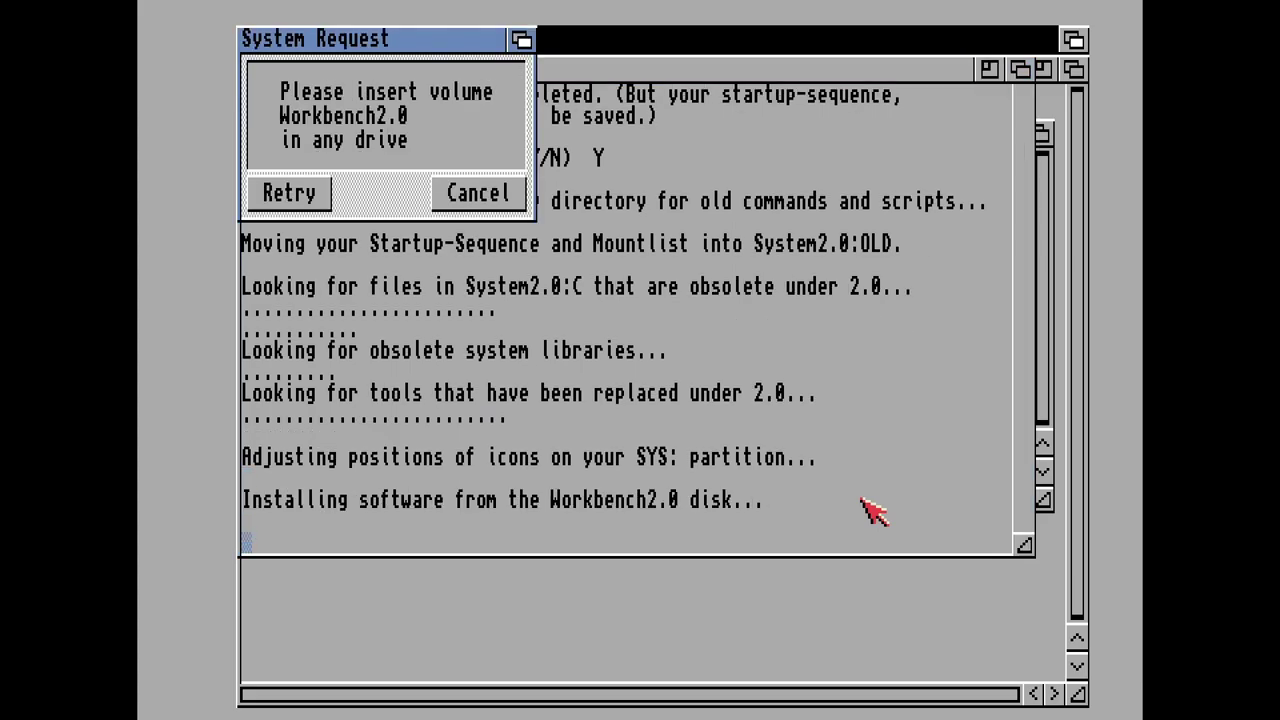
- Insert amiga-os-204-workbench.adf into floppy drive DF1 and resume the installation
{"action": "key", "text": "F12"}
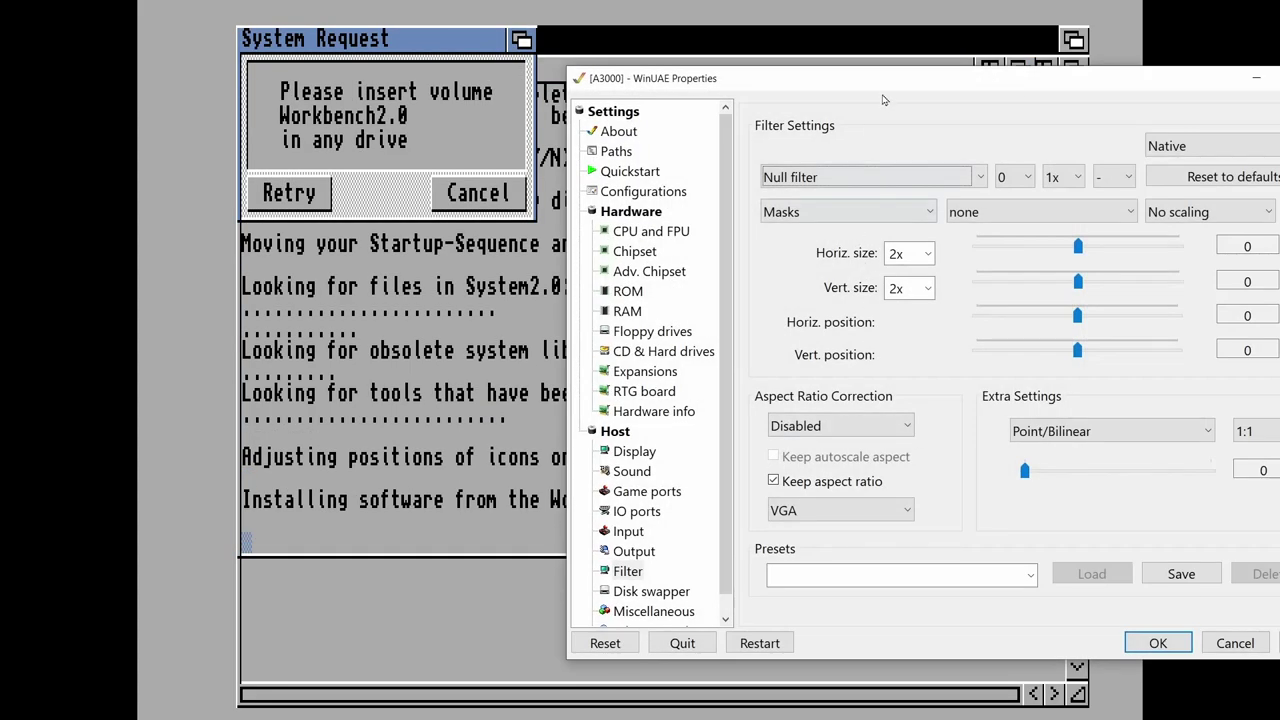
{"action": "left_click_drag", "start_coordinate": [883, 98], "coordinate": [657, 95]}
{"action": "left_click", "coordinate": [414, 328]}
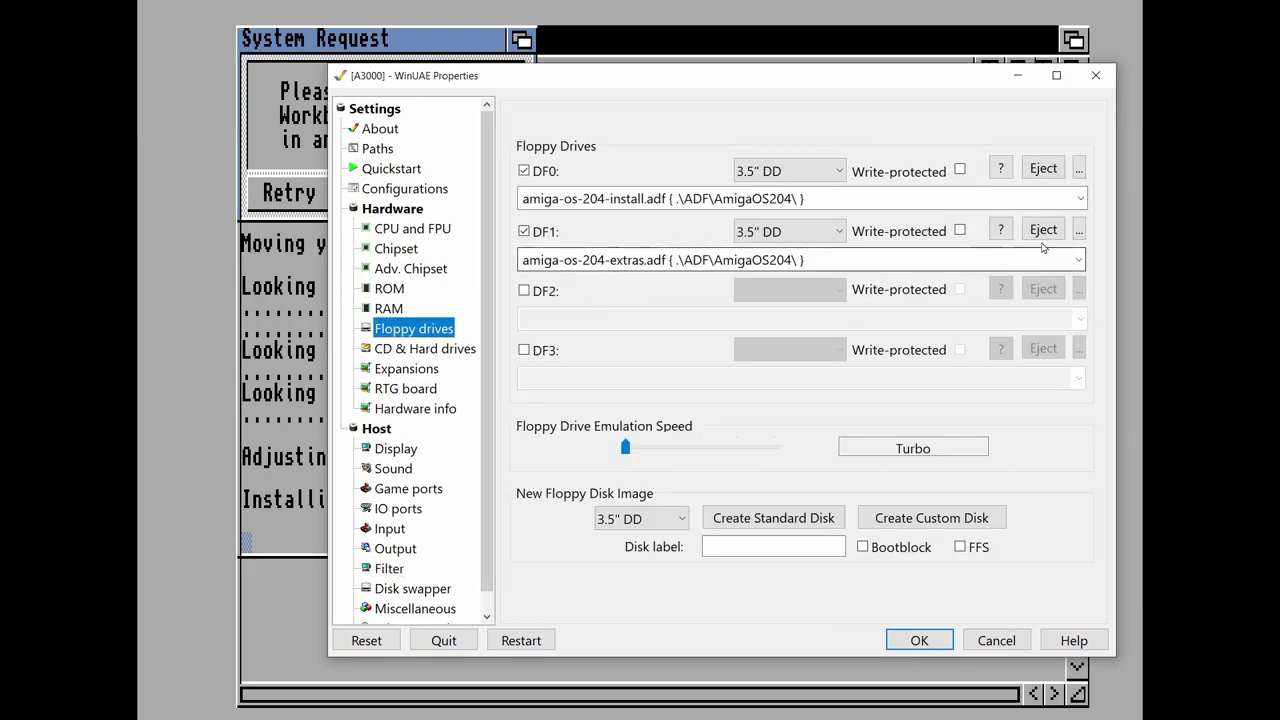
{"action": "left_click", "coordinate": [1079, 230]}
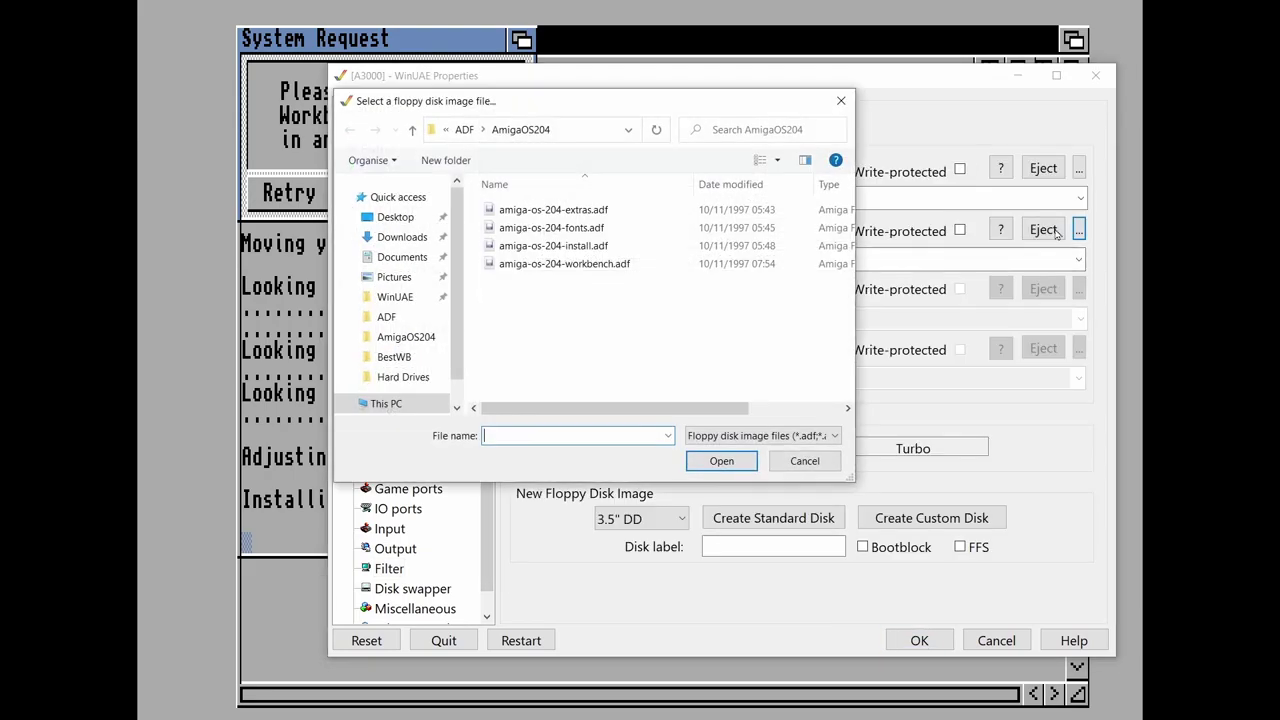
{"action": "left_click", "coordinate": [588, 263]}
{"action": "left_click", "coordinate": [721, 460]}
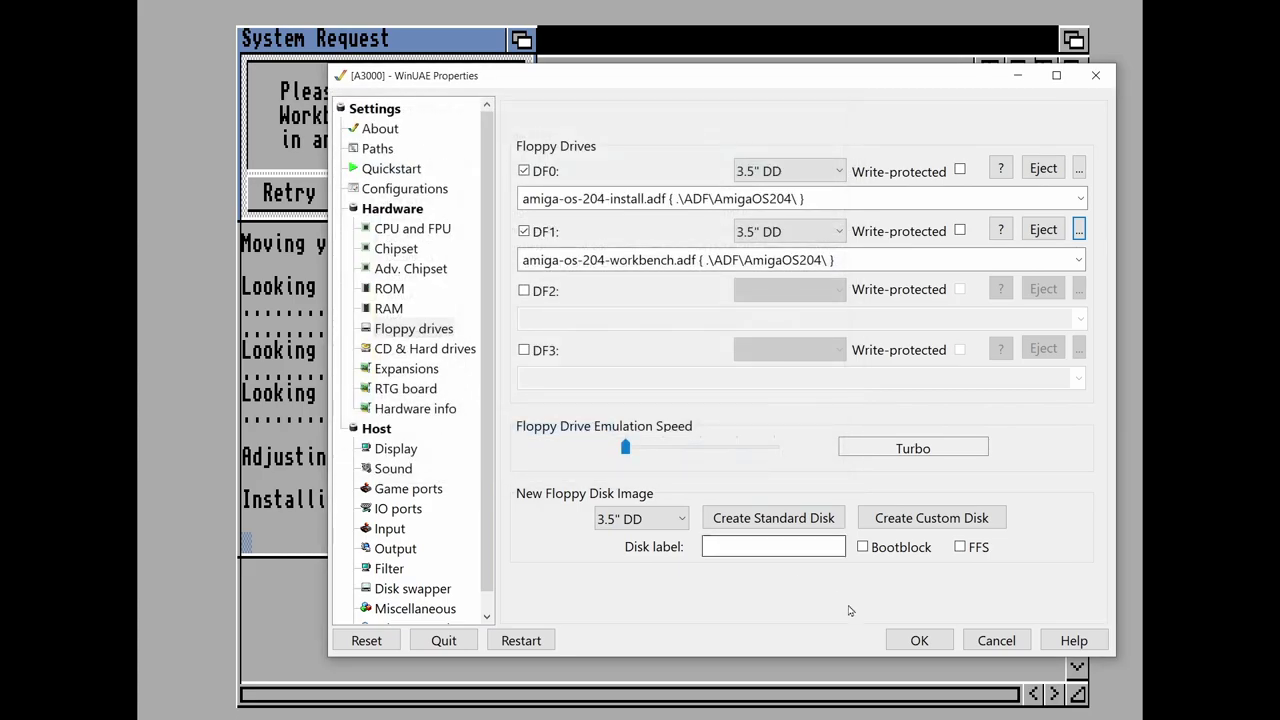
{"action": "left_click", "coordinate": [918, 641]}
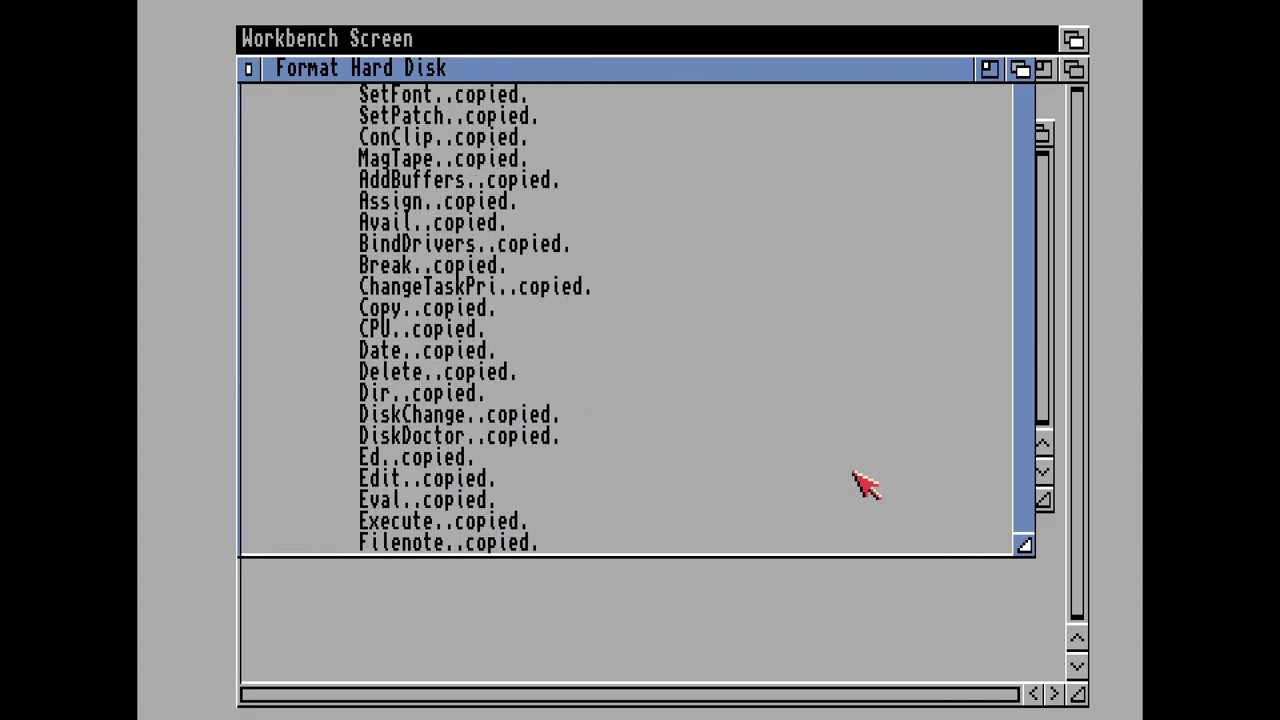
- Swap the DF1 disk for amiga-os-204-extras.adf and resume the installation
{"action": "key", "text": "F12"}
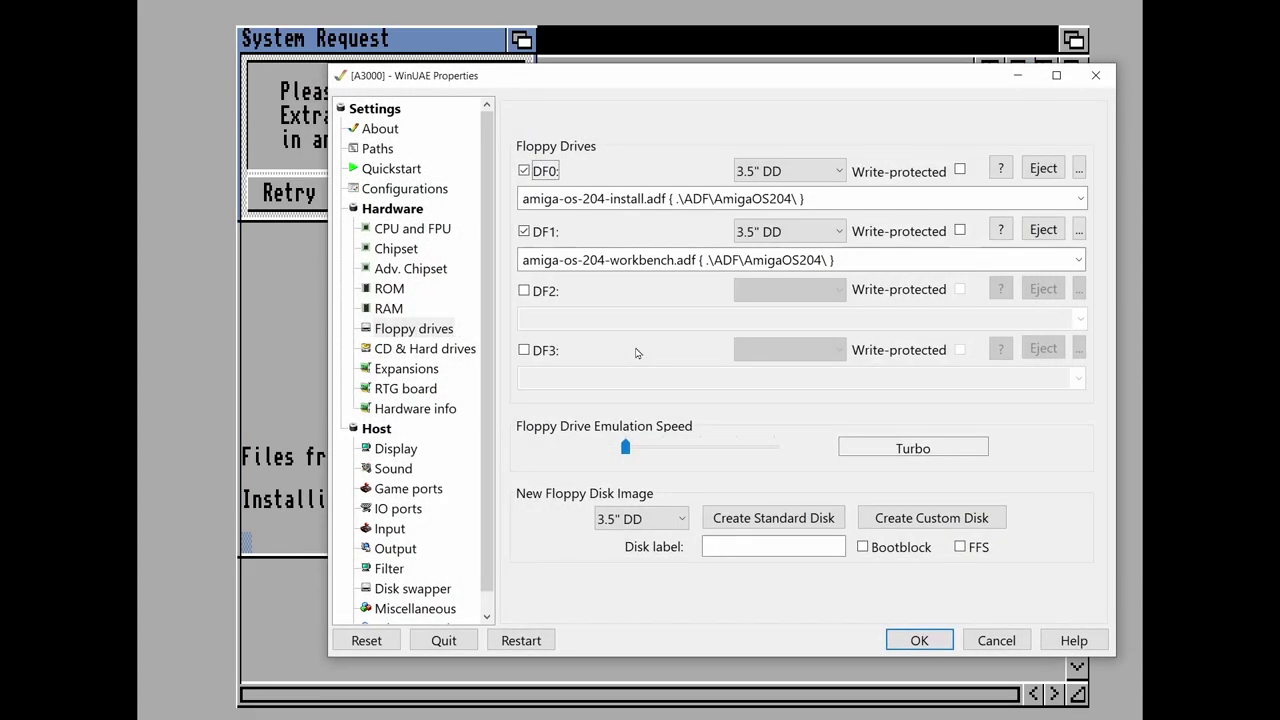
{"action": "left_click", "coordinate": [1076, 260]}
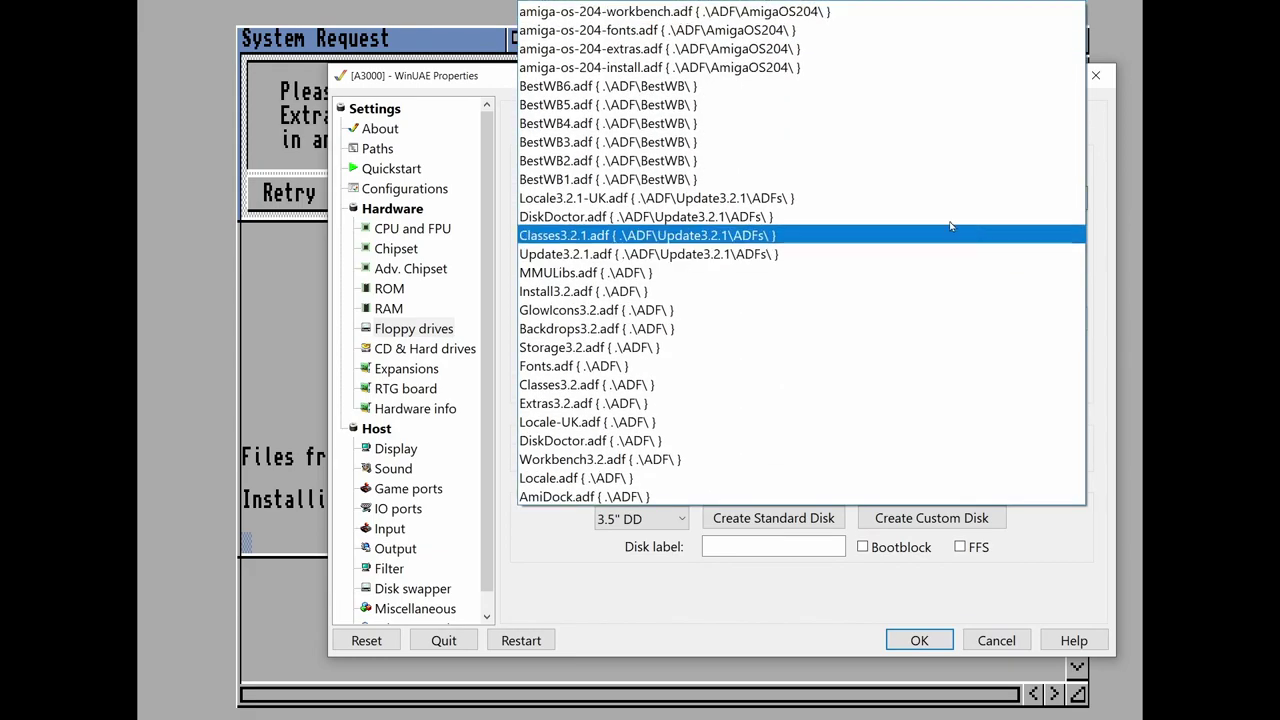
{"action": "left_click", "coordinate": [752, 49]}
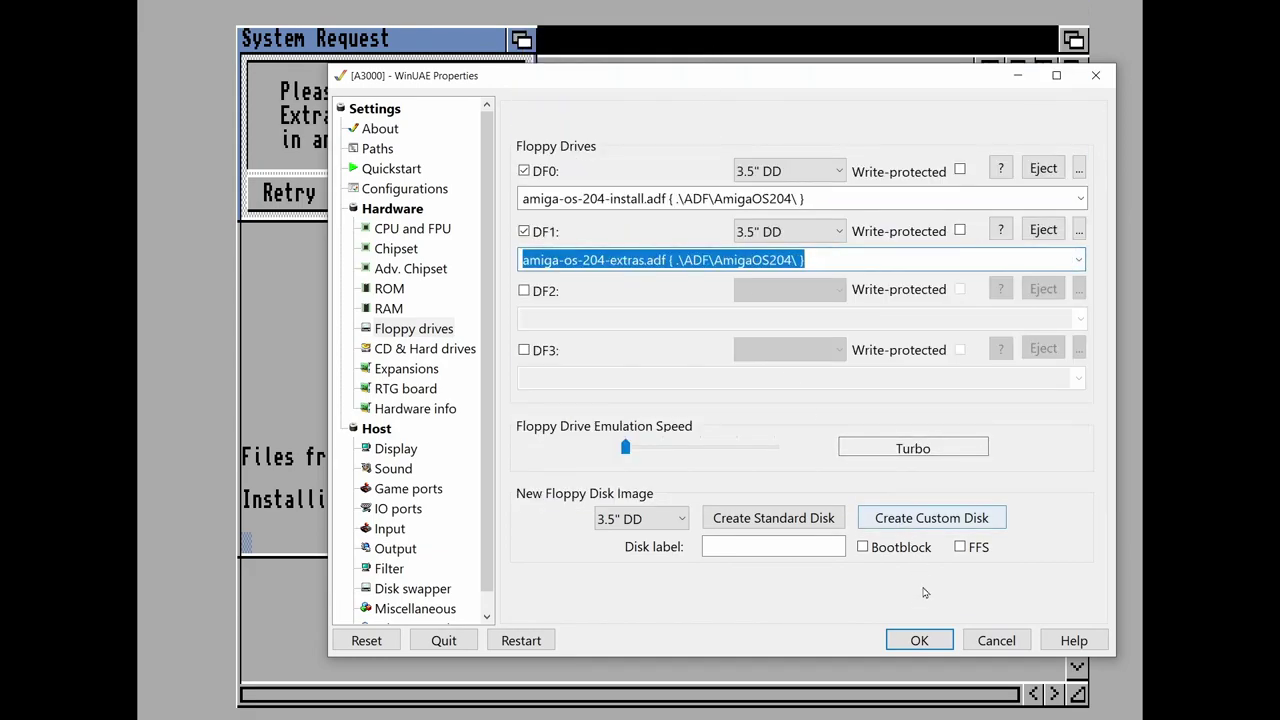
{"action": "left_click", "coordinate": [918, 641]}
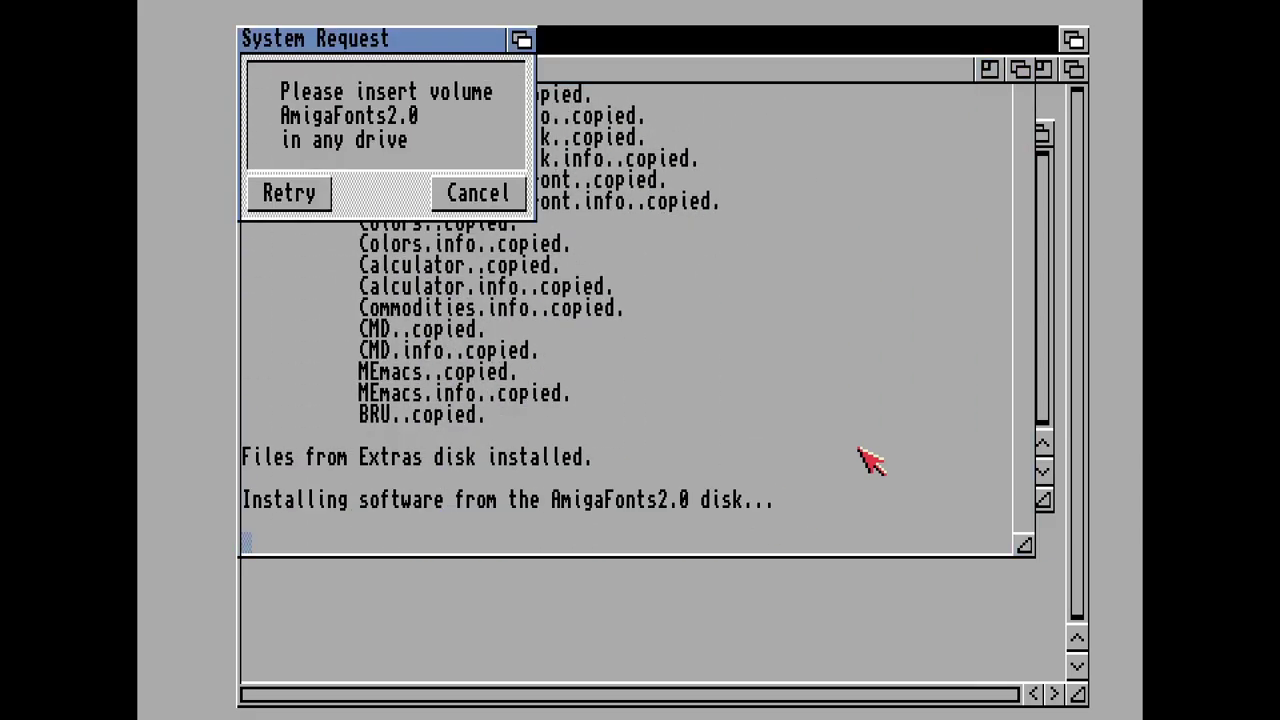
- Swap the DF1 disk for amiga-os-204-fonts.adf and resume the installation
{"action": "key", "text": "F12"}
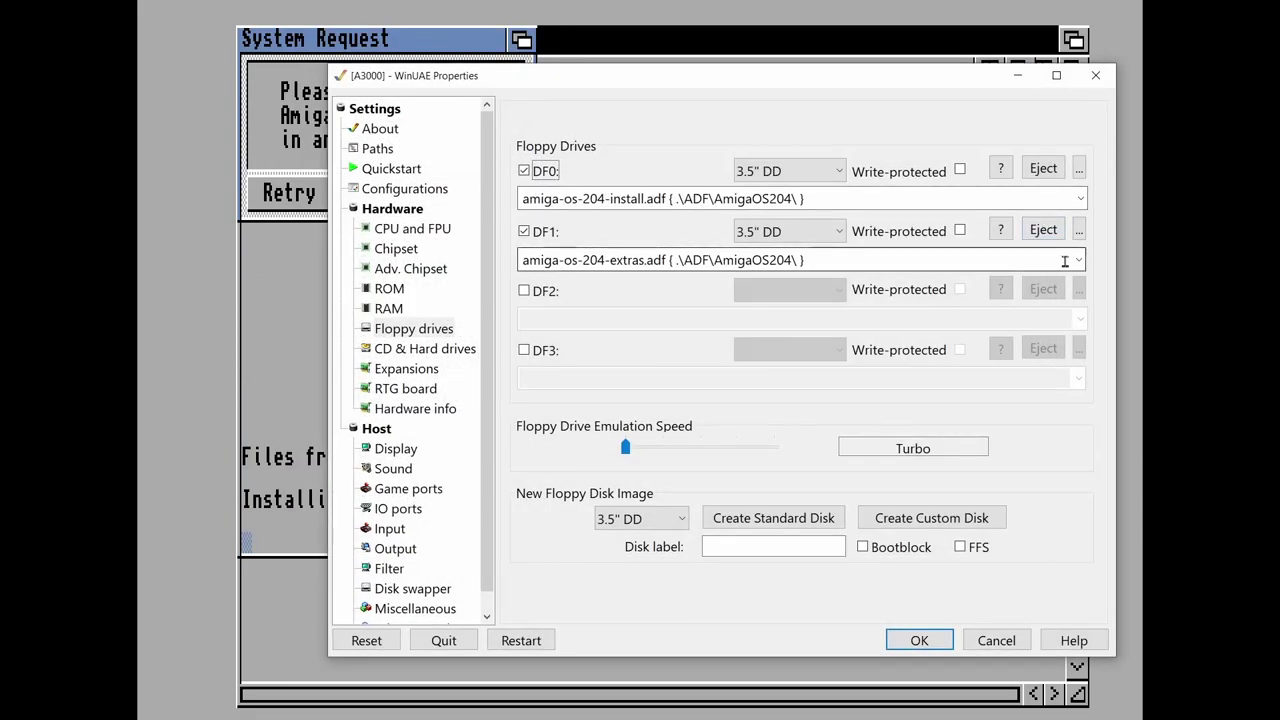
{"action": "left_click", "coordinate": [1078, 260]}
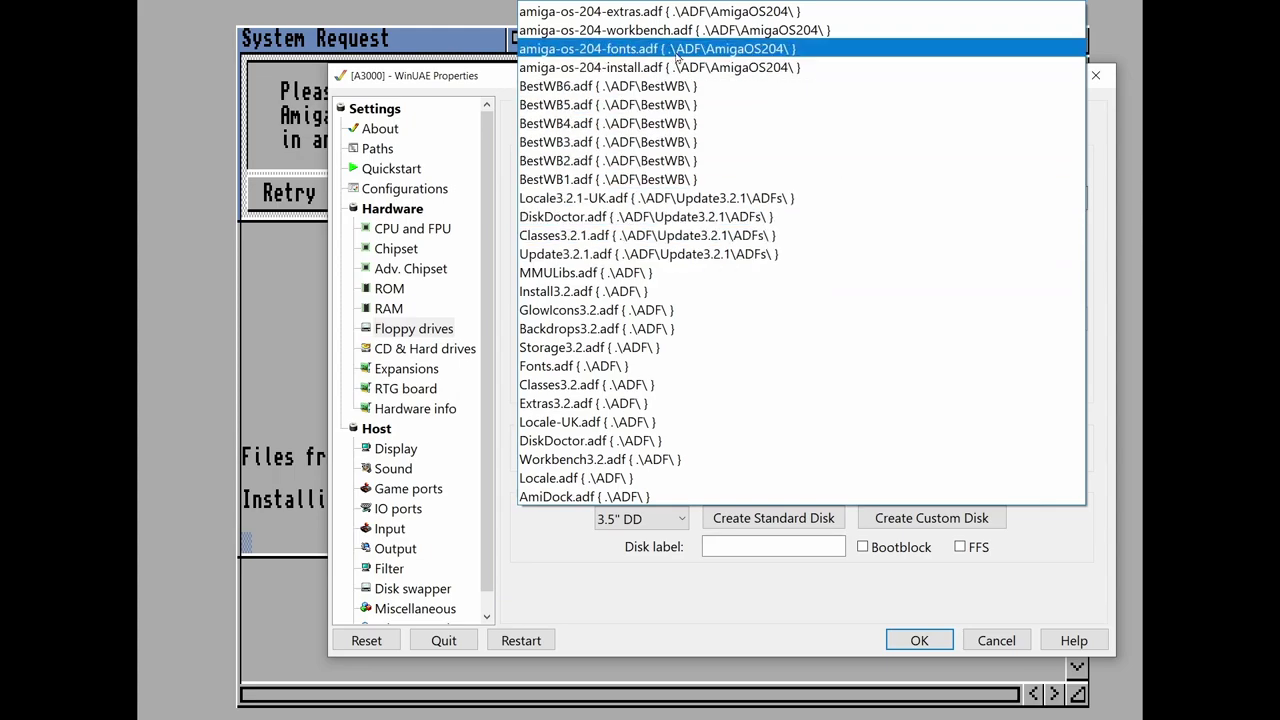
{"action": "left_click", "coordinate": [690, 44]}
{"action": "left_click", "coordinate": [919, 640]}
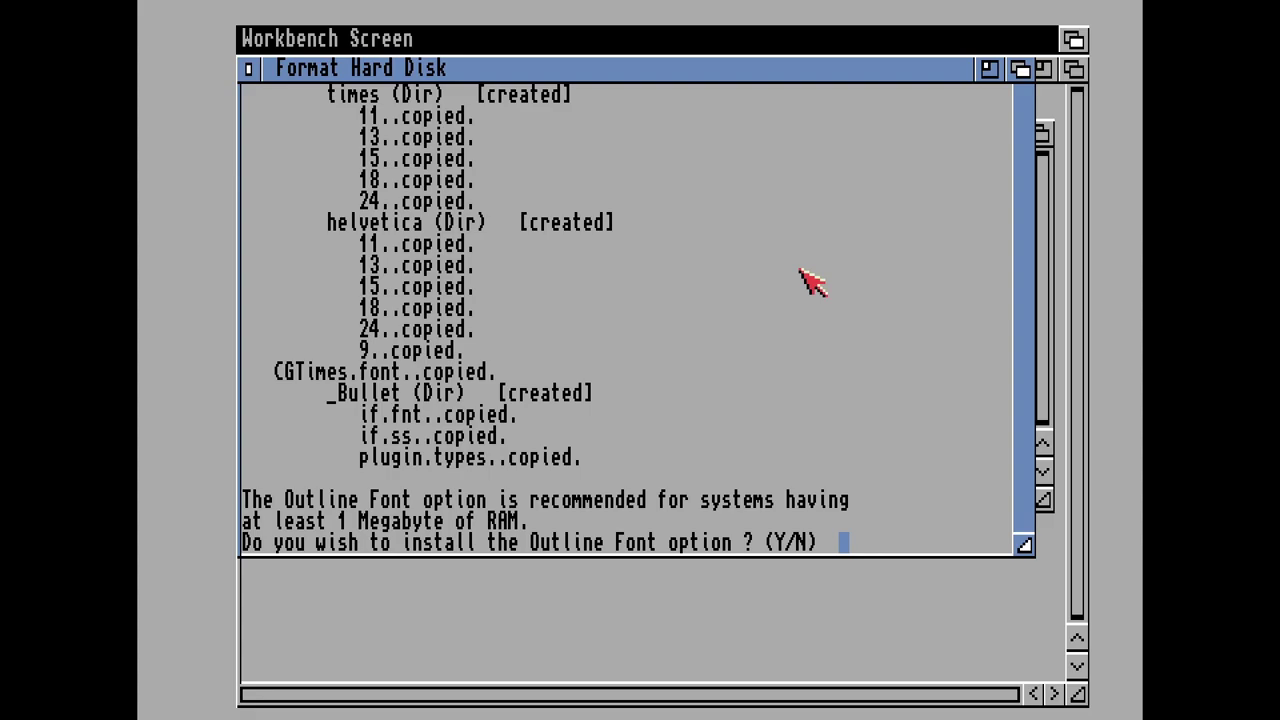
- Decline both the Outline Font option and the interlace default system configuration
{"action": "type", "text": "n"}
{"action": "key", "text": "Return"}
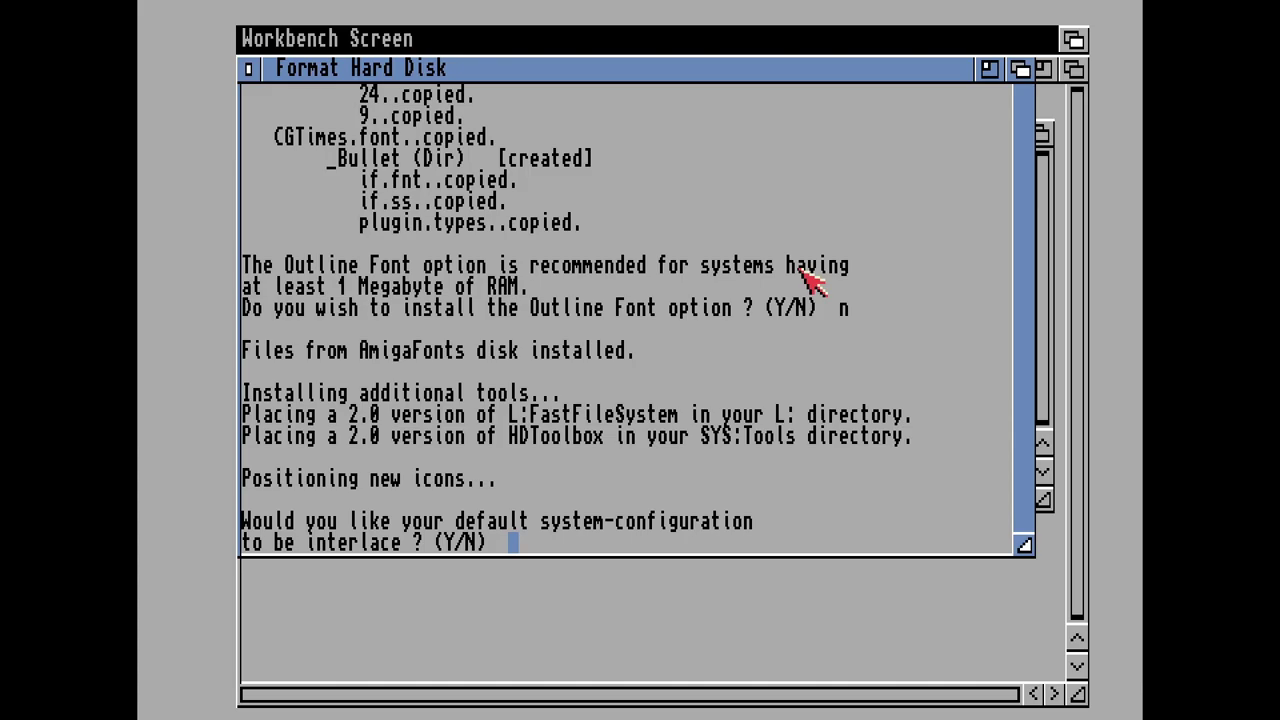
{"action": "type", "text": "n"}
{"action": "key", "text": "Return"}
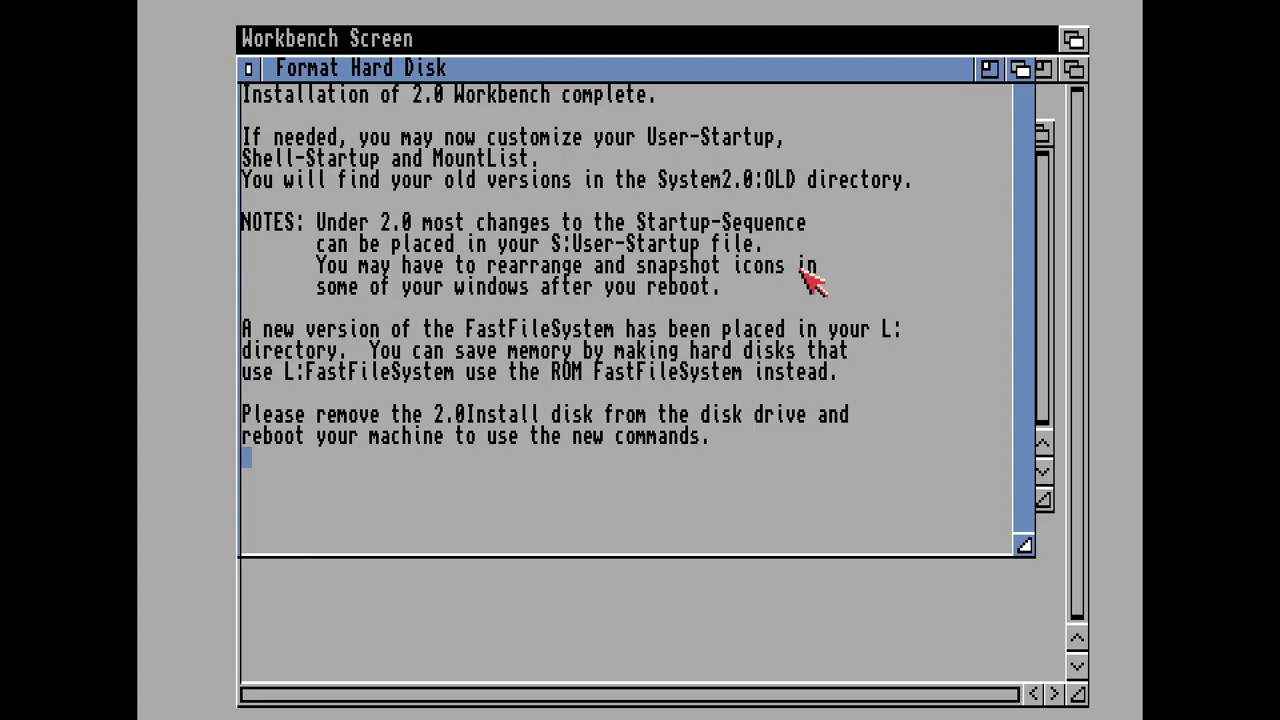
- Eject the Fonts disk image from DF1 and the Install disk image from DF0
{"action": "key", "text": "F12"}
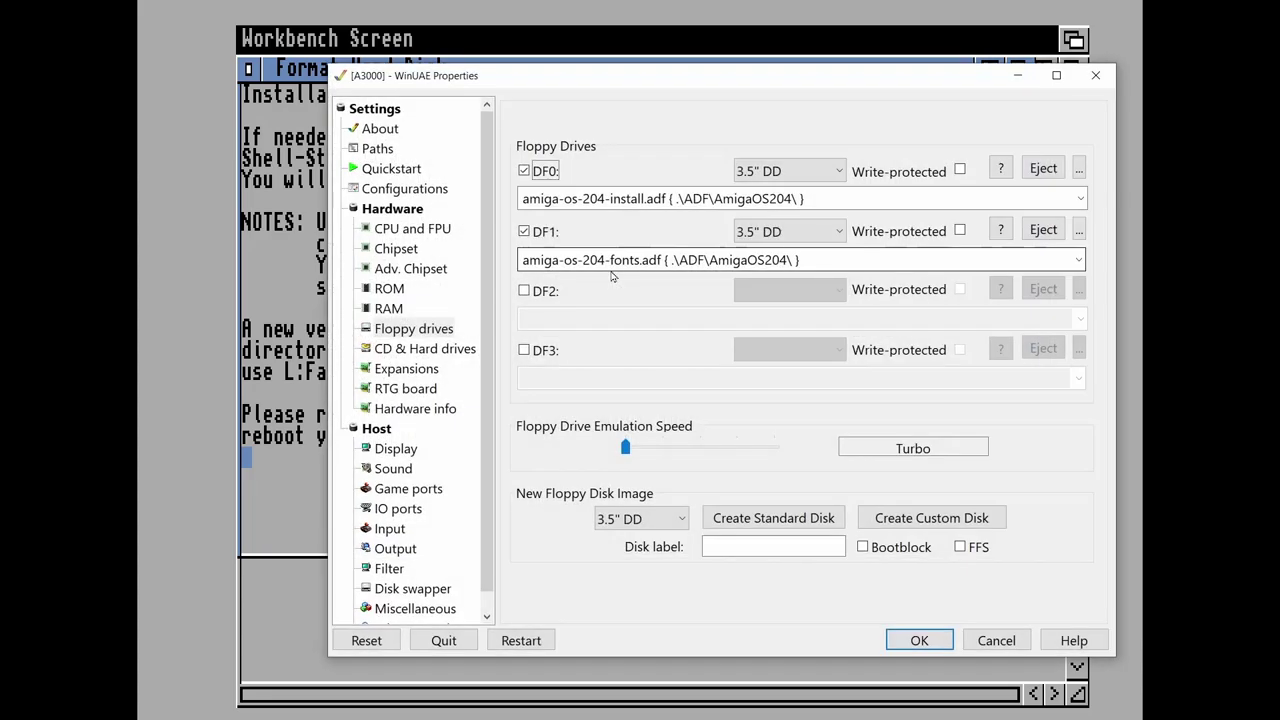
{"action": "left_click", "coordinate": [1043, 230]}
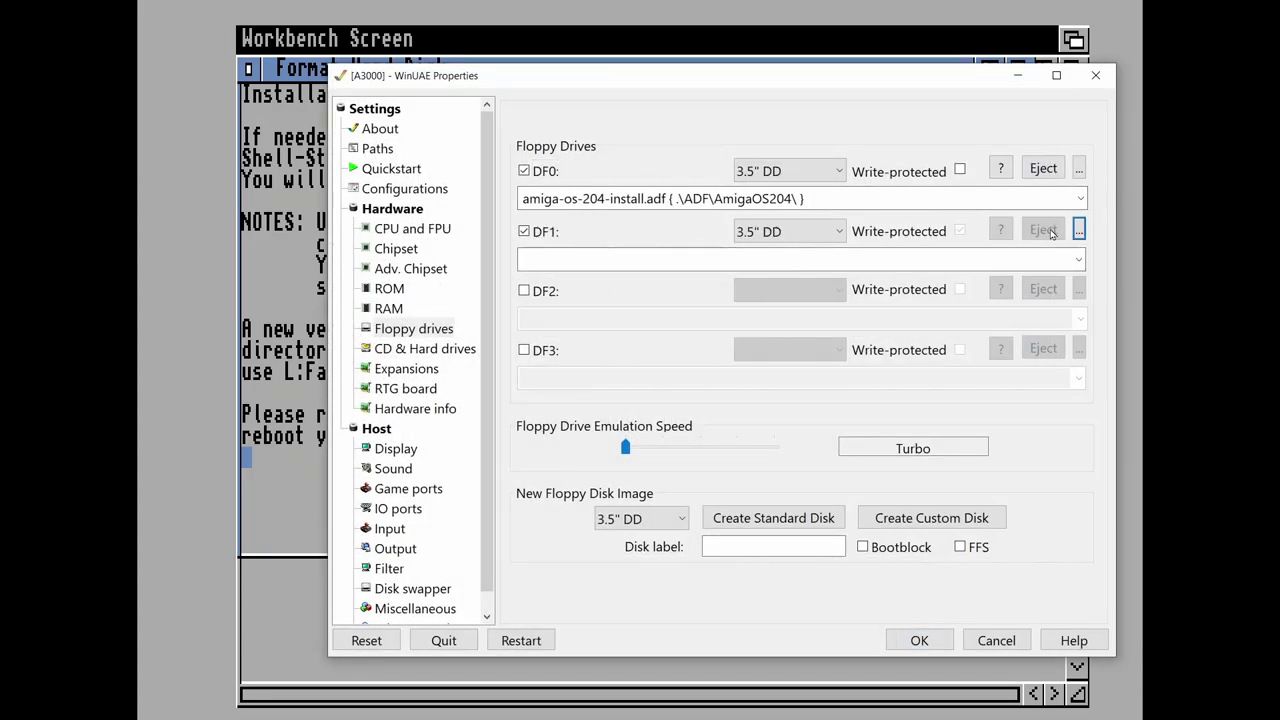
{"action": "left_click", "coordinate": [1043, 168]}
- Save the current settings to the A3000.uae configuration and return to the emulated Amiga
{"action": "left_click", "coordinate": [404, 188]}
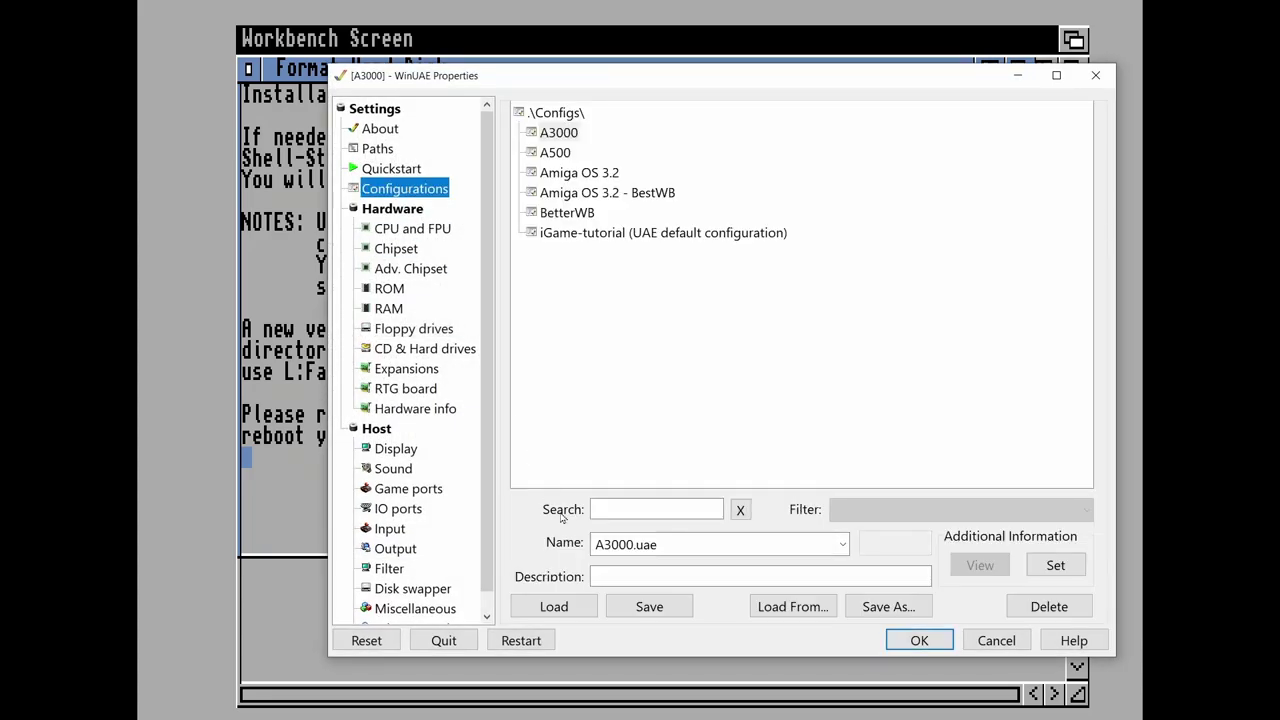
{"action": "left_click", "coordinate": [649, 607]}
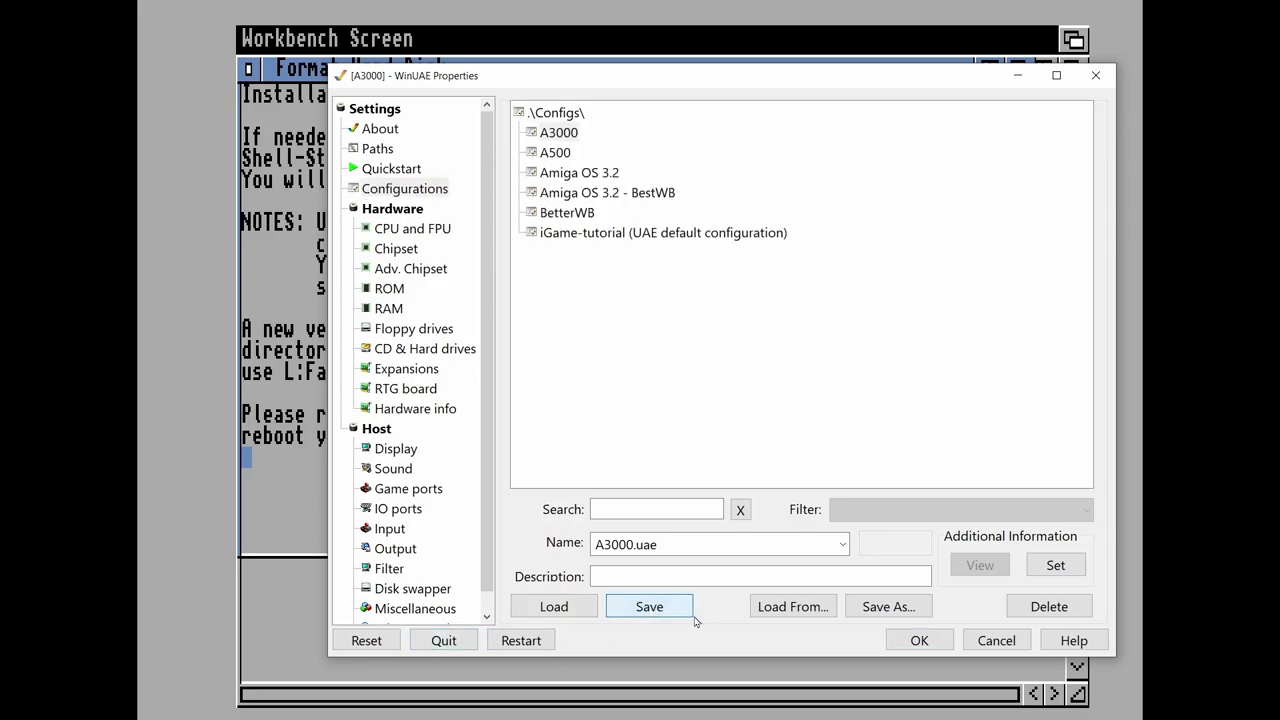
{"action": "left_click", "coordinate": [912, 641]}
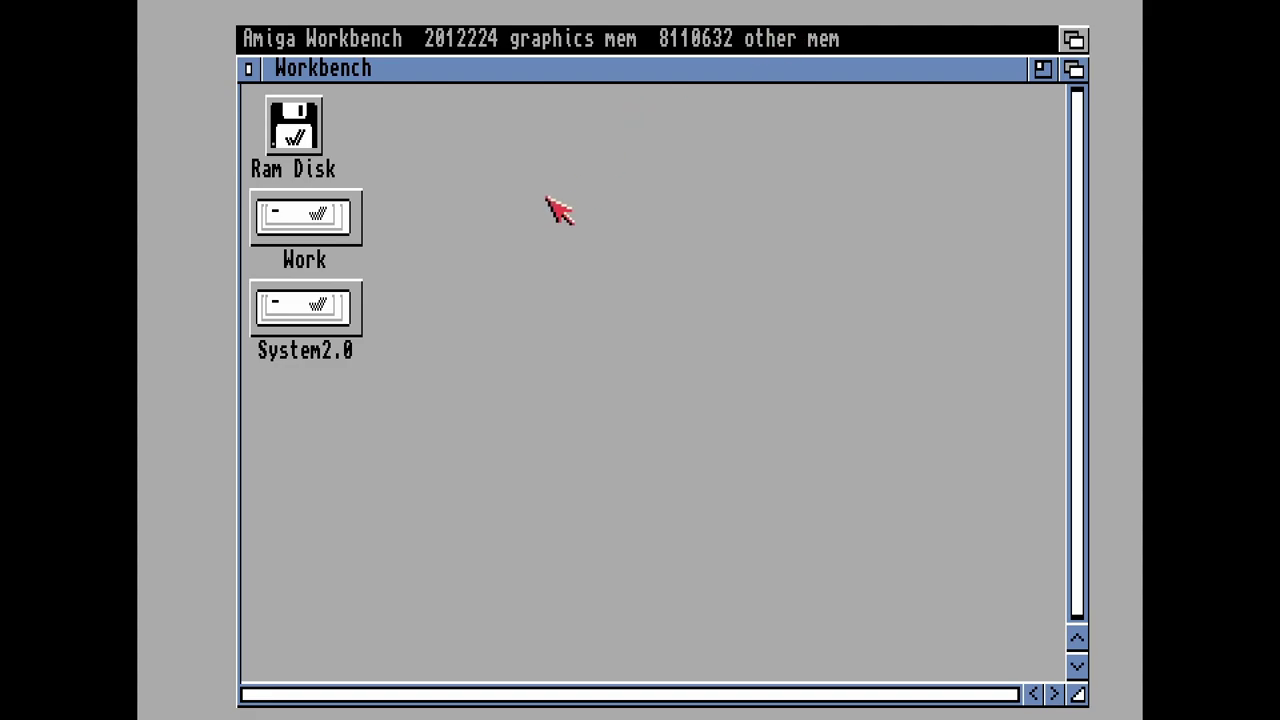
- Examine the contents of the System2.0 volume and its System drawer, and close both windows
{"action": "double_click", "coordinate": [309, 330]}
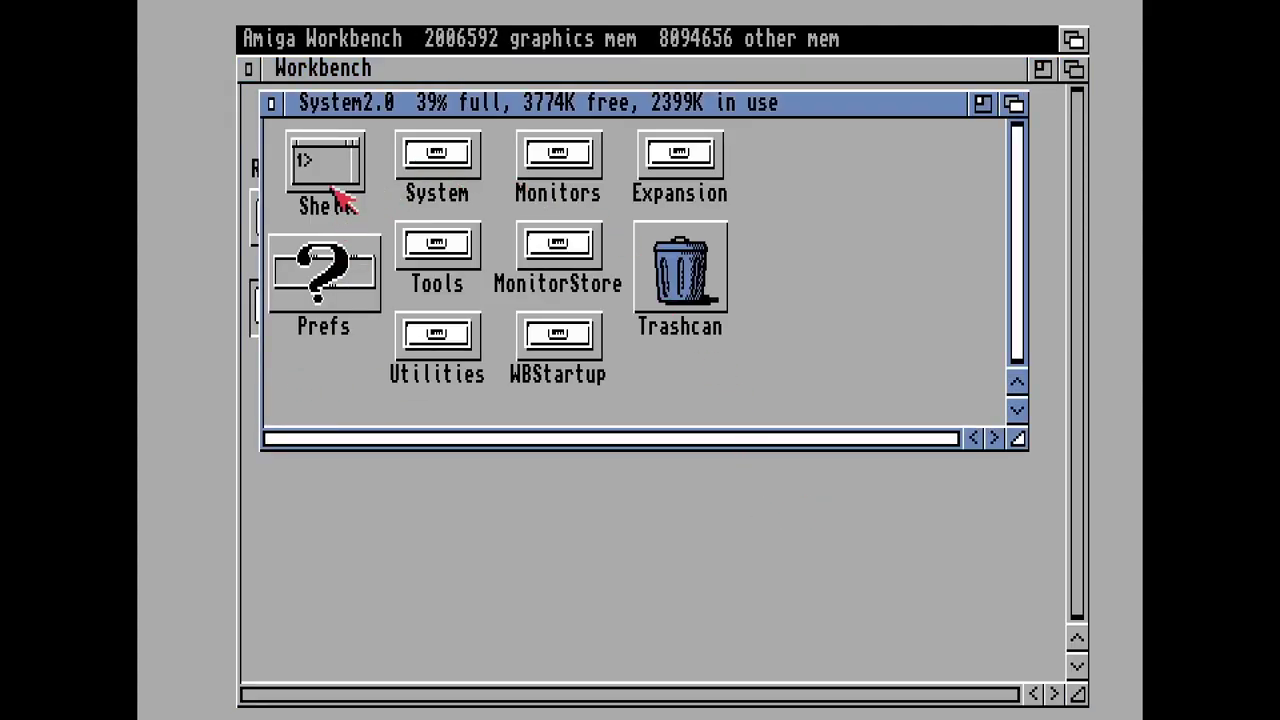
{"action": "double_click", "coordinate": [440, 175]}
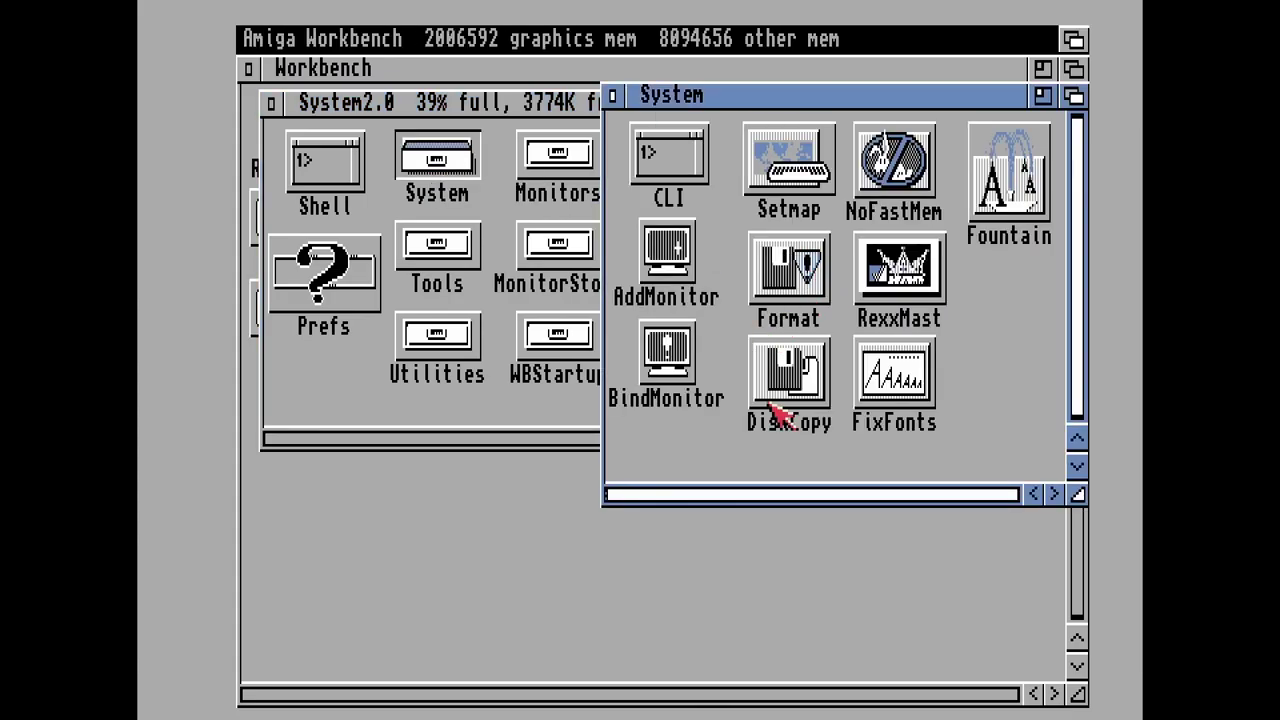
{"action": "left_click", "coordinate": [613, 96]}
{"action": "left_click", "coordinate": [271, 104]}
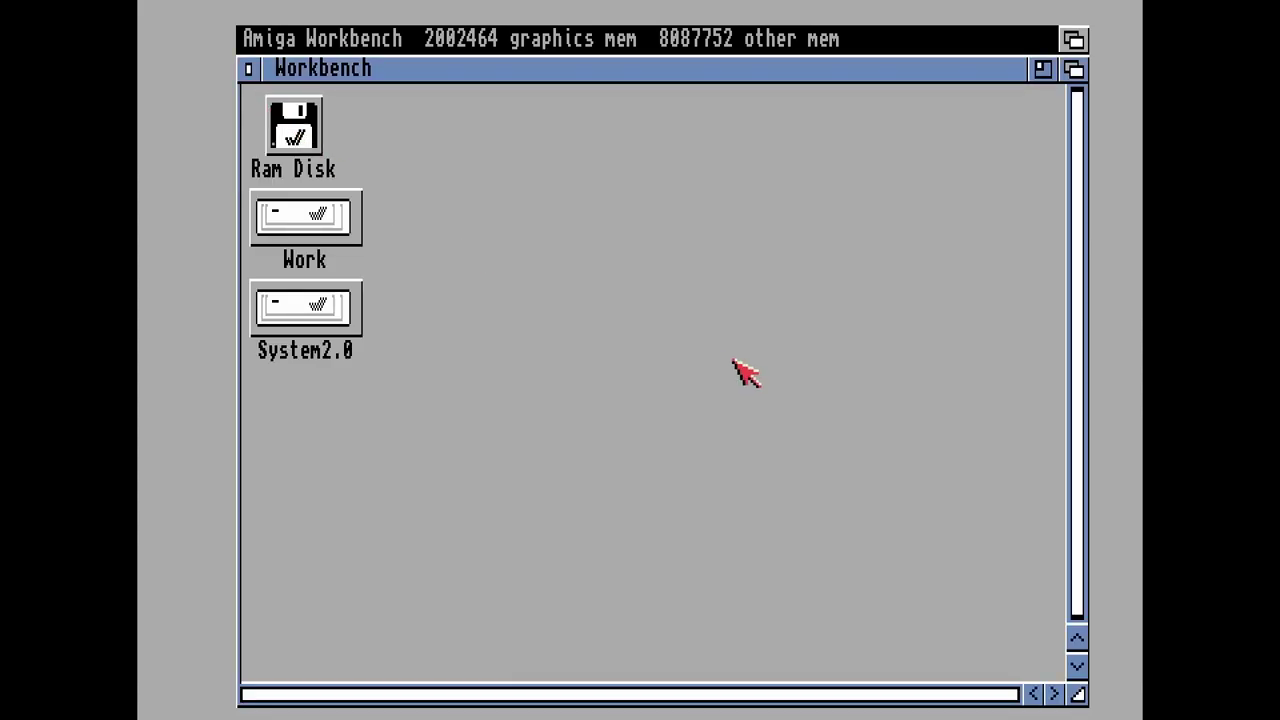
- Inspect the contents and free space of the Work volume, and close its window
{"action": "double_click", "coordinate": [312, 253]}
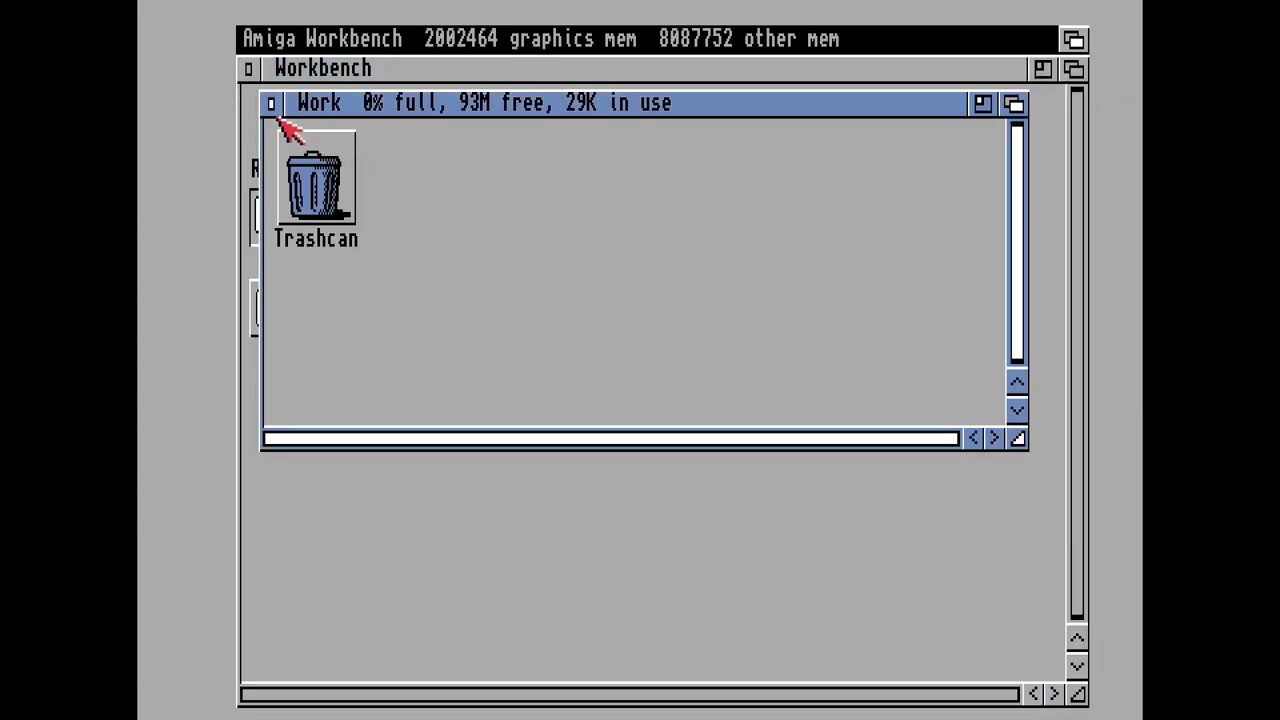
{"action": "left_click_drag", "start_coordinate": [379, 108], "coordinate": [401, 306]}
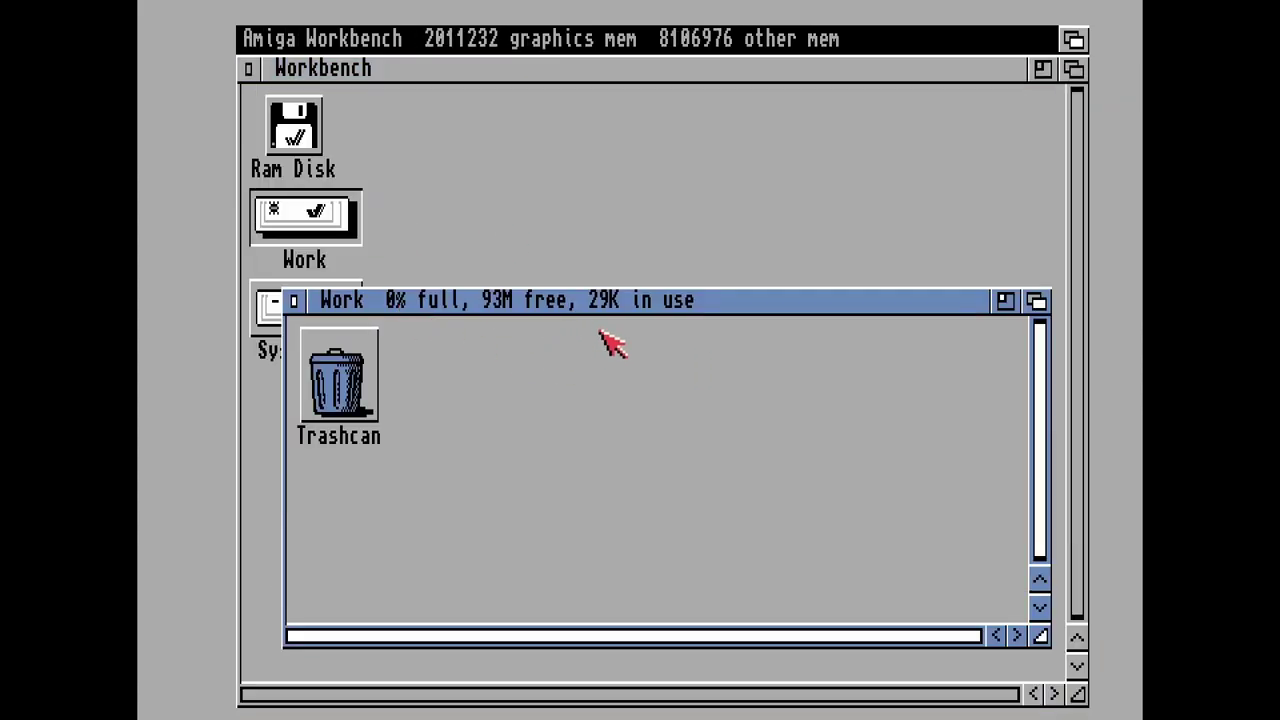
{"action": "left_click", "coordinate": [294, 301]}
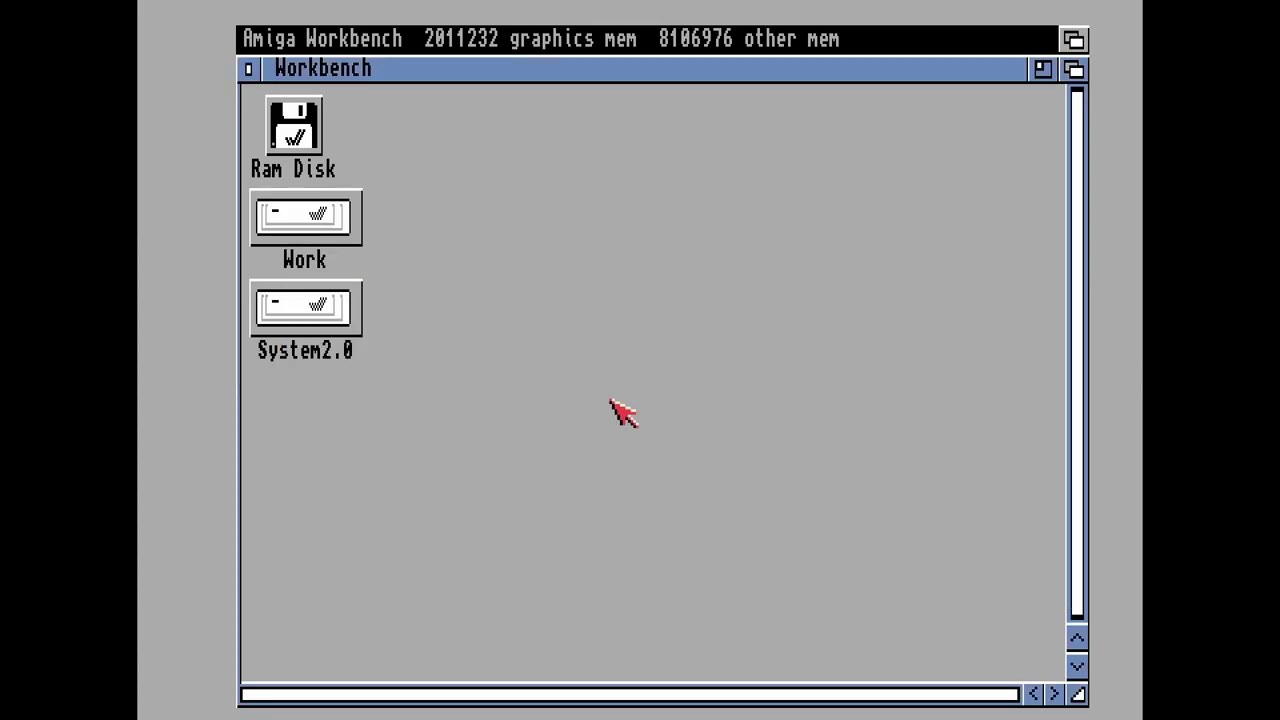